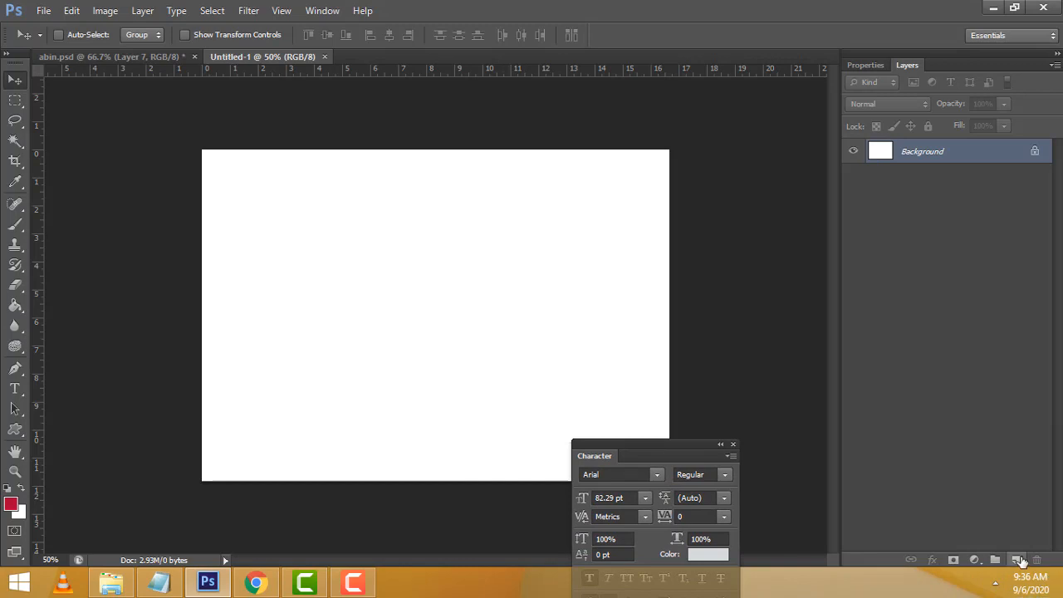
{"action": "left_click", "coordinate": [1016, 561]}
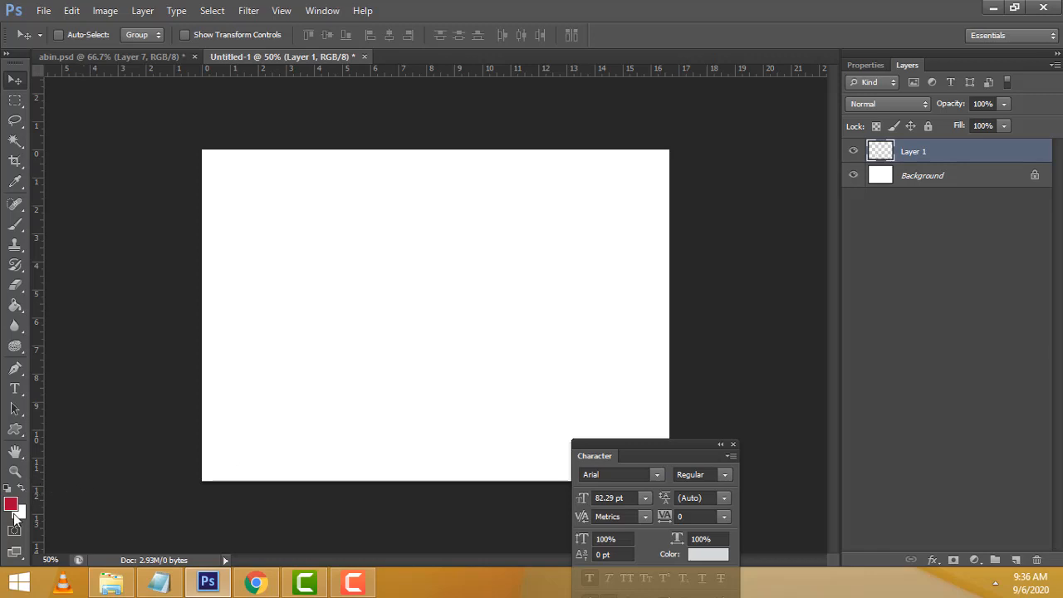
{"action": "left_click", "coordinate": [26, 489]}
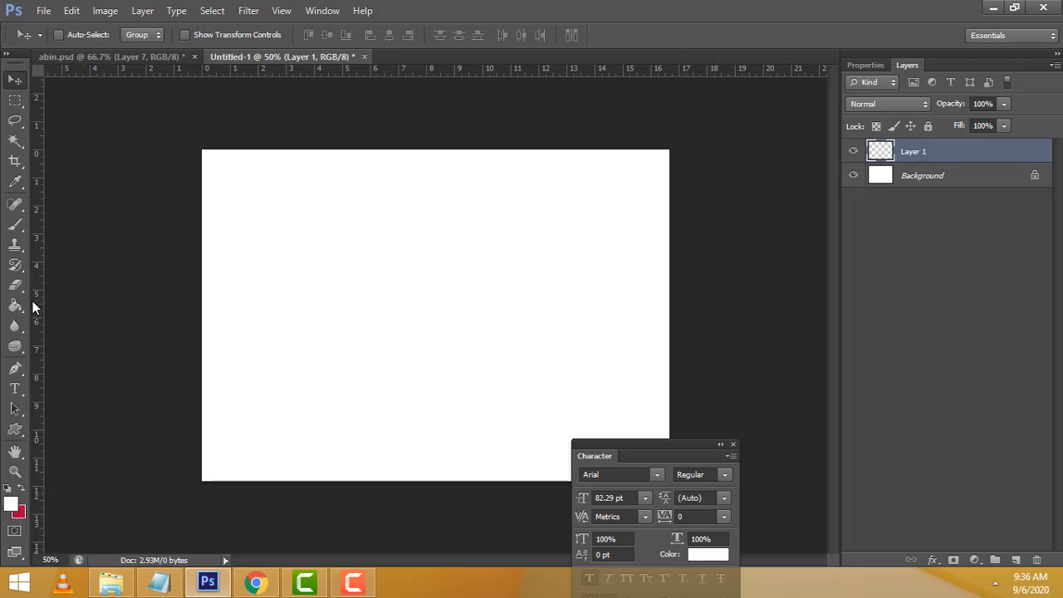
{"action": "left_click_drag", "start_coordinate": [16, 305], "coordinate": [55, 311]}
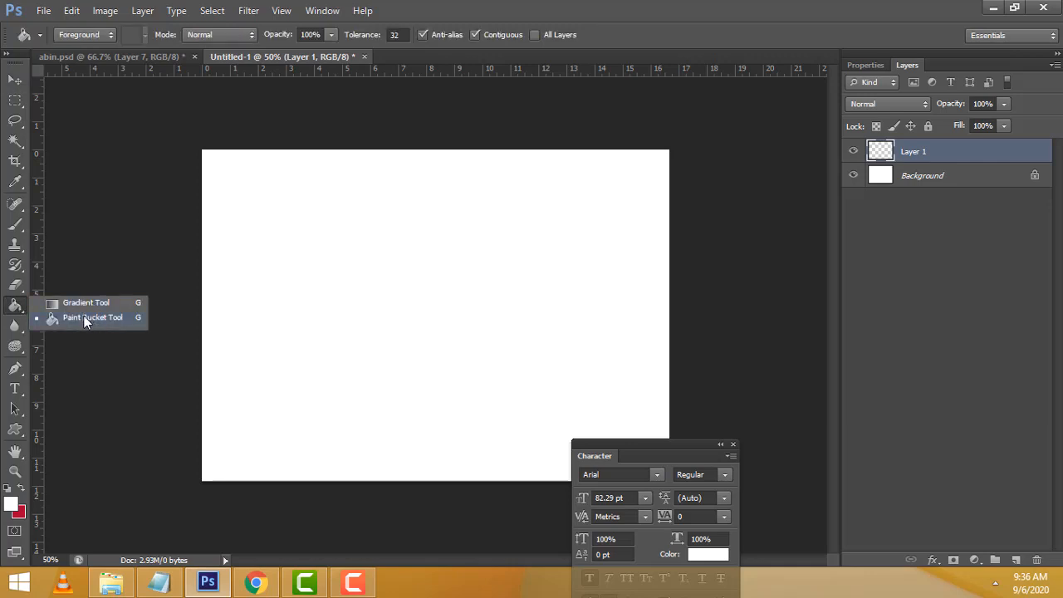
{"action": "left_click", "coordinate": [852, 152]}
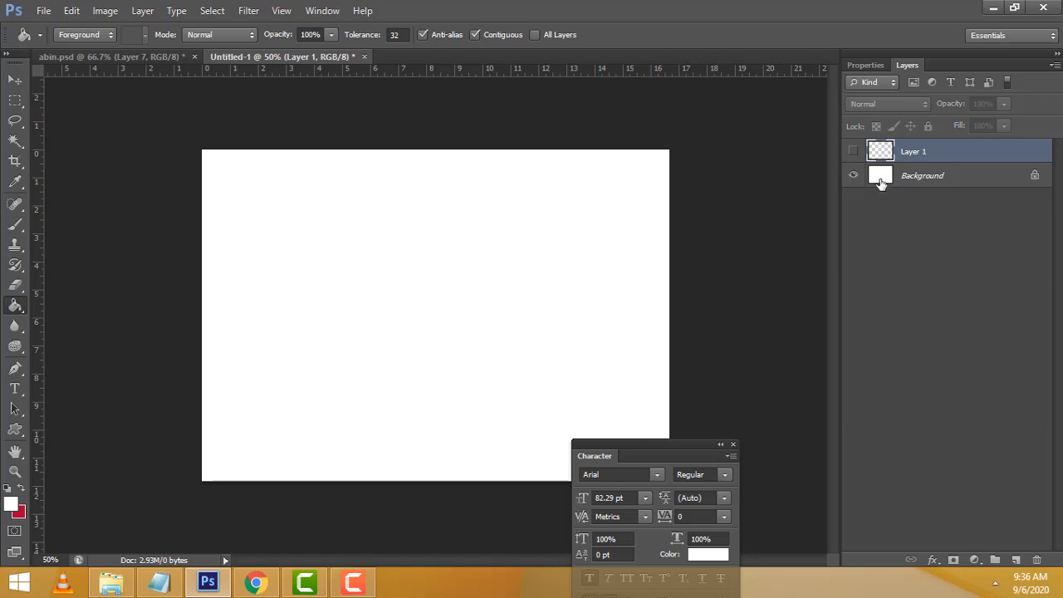
{"action": "left_click", "coordinate": [882, 181]}
{"action": "left_click", "coordinate": [886, 154]}
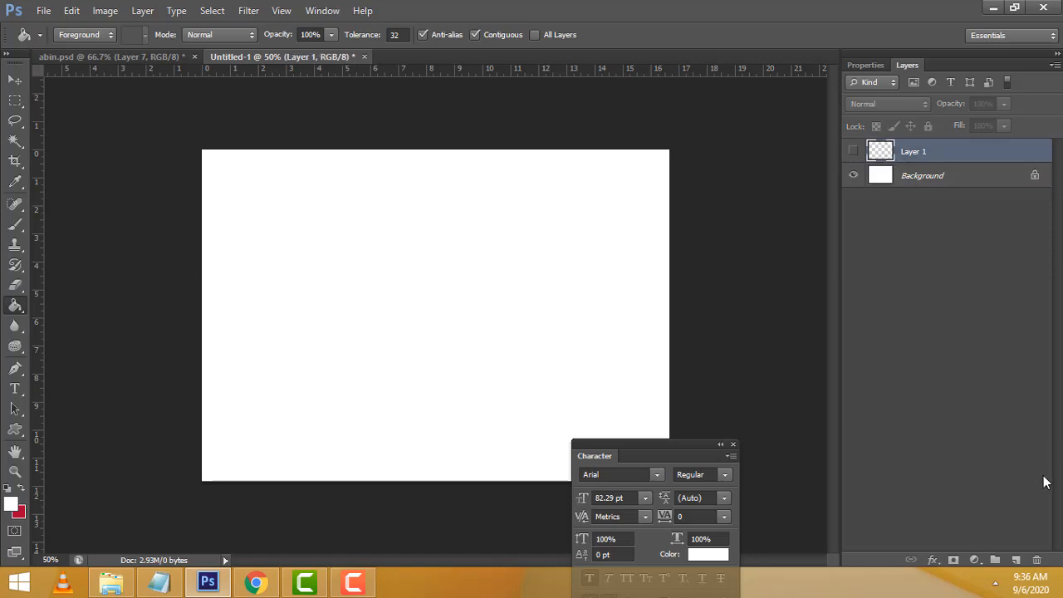
{"action": "left_click", "coordinate": [1039, 560]}
{"action": "left_click", "coordinate": [470, 229]}
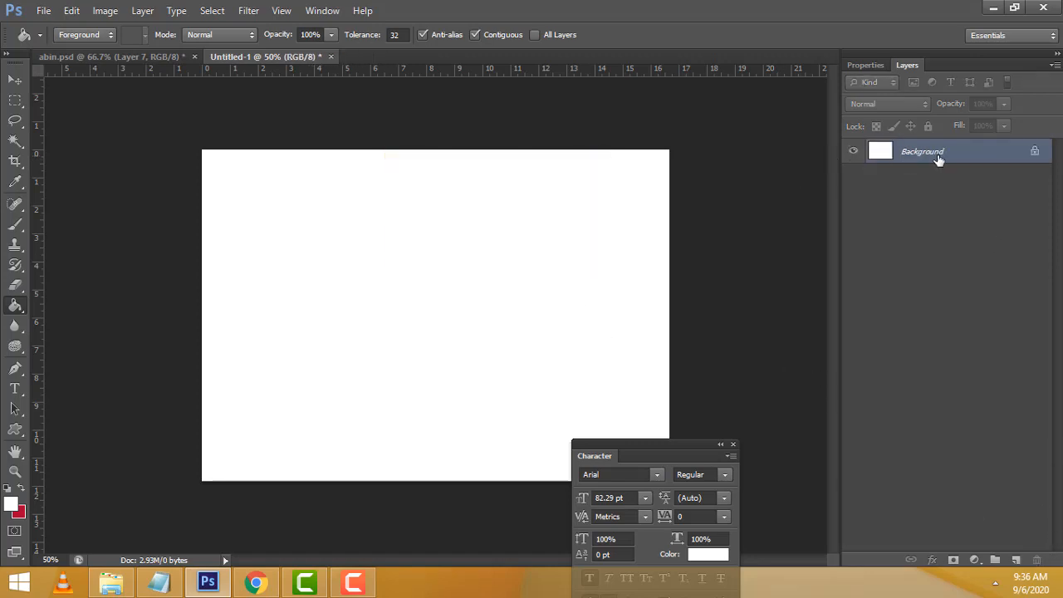
Convert the locked Background into a regular layer with the default settings and move the Character panel clear of the canvas.
{"action": "double_click", "coordinate": [877, 158]}
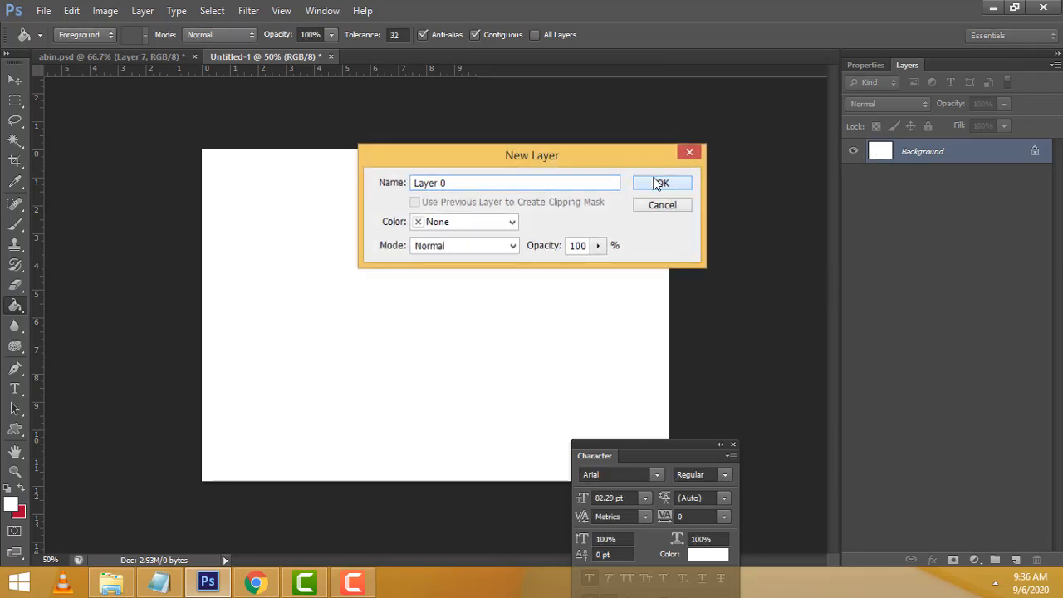
{"action": "left_click", "coordinate": [665, 182]}
{"action": "left_click_drag", "start_coordinate": [656, 450], "coordinate": [715, 551]}
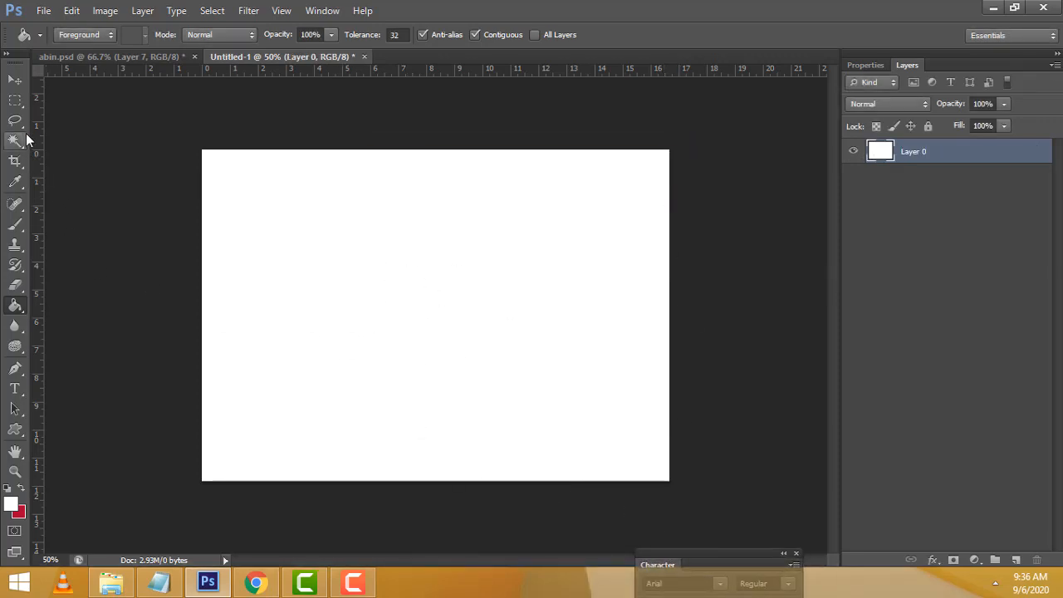
Place a vertical guide and a horizontal guide near the canvas centre, using Free Transform's centre point as reference.
{"action": "left_click", "coordinate": [15, 80]}
{"action": "left_click", "coordinate": [73, 11]}
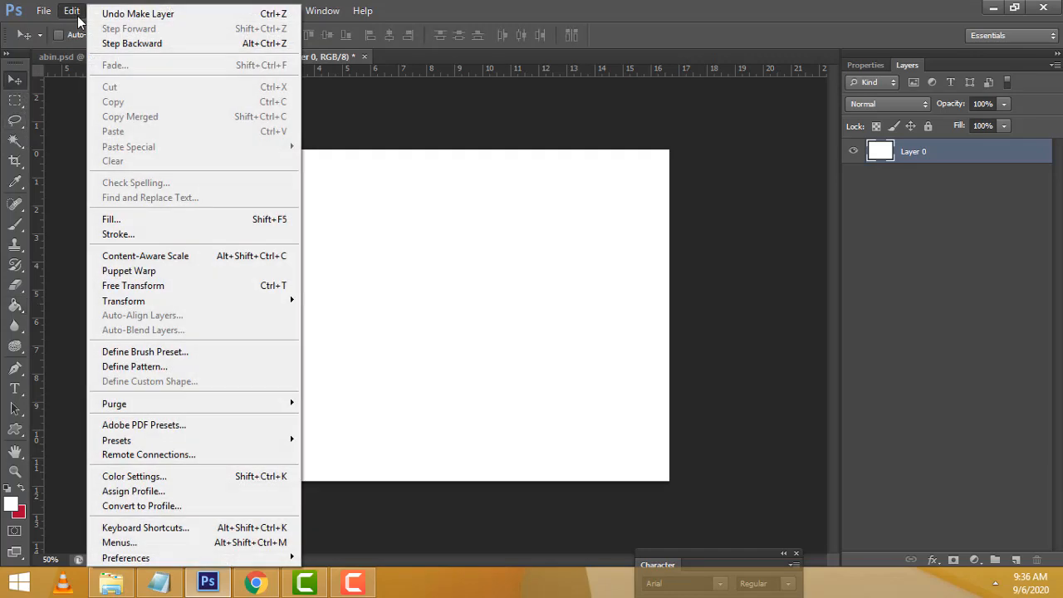
{"action": "left_click", "coordinate": [238, 287]}
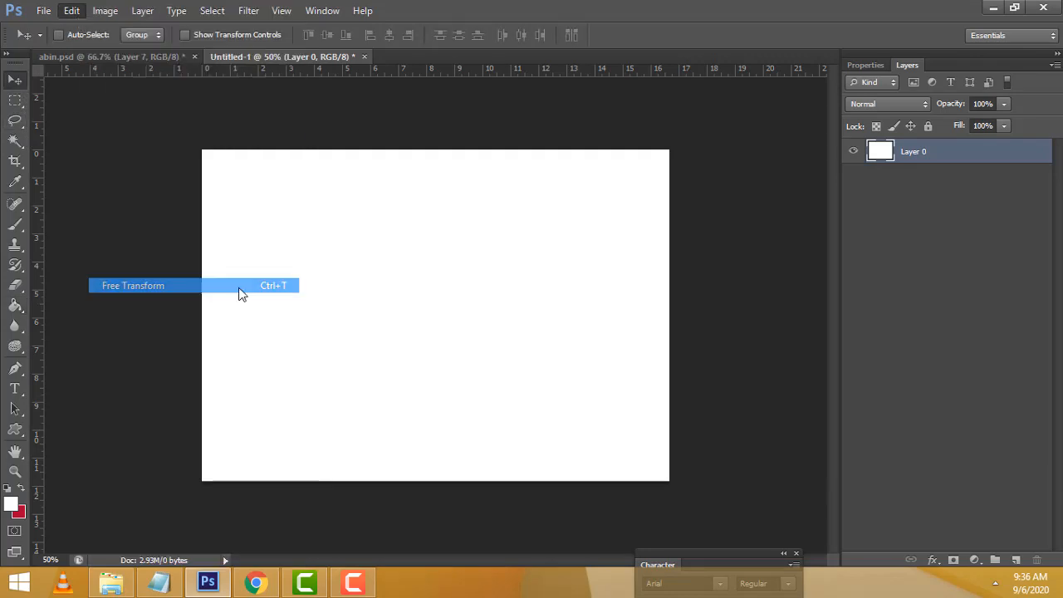
{"action": "left_click_drag", "start_coordinate": [48, 319], "coordinate": [443, 334]}
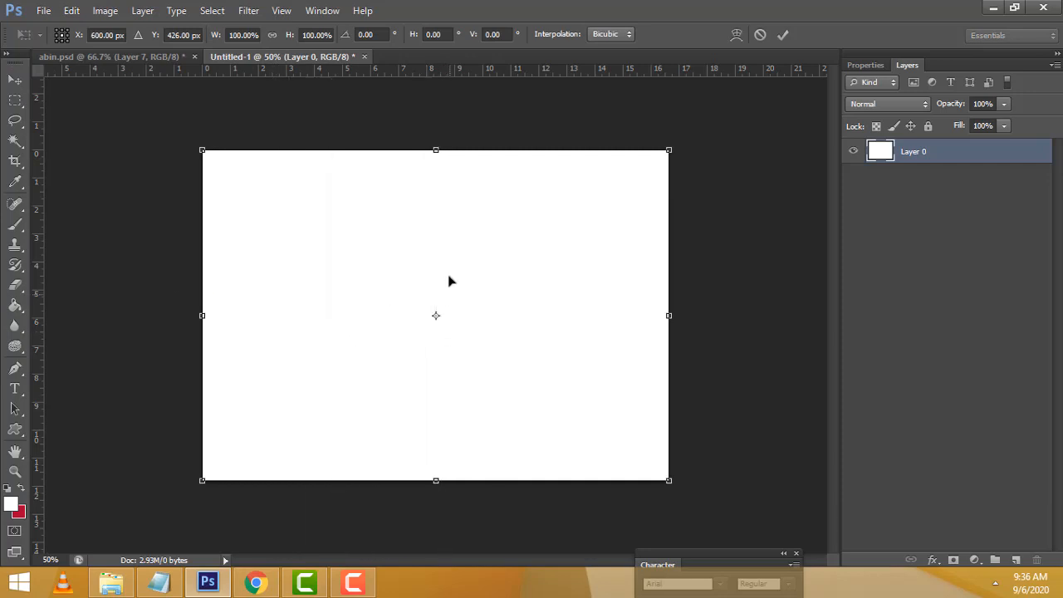
{"action": "left_click_drag", "start_coordinate": [494, 64], "coordinate": [579, 318]}
{"action": "key", "text": "Return"}
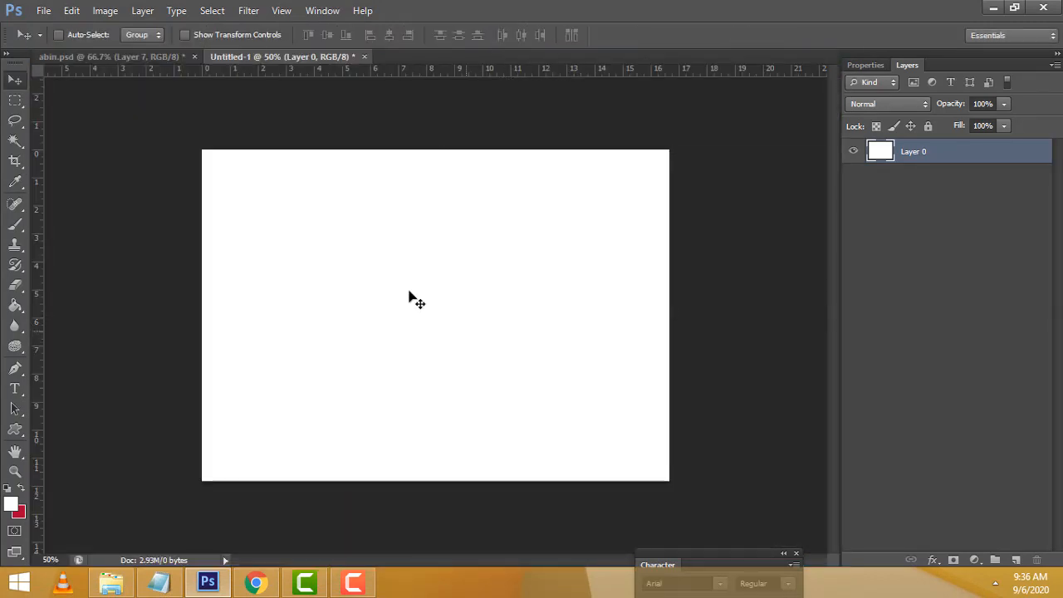
{"action": "left_click_drag", "start_coordinate": [40, 295], "coordinate": [439, 337]}
{"action": "left_click_drag", "start_coordinate": [436, 227], "coordinate": [18, 225]}
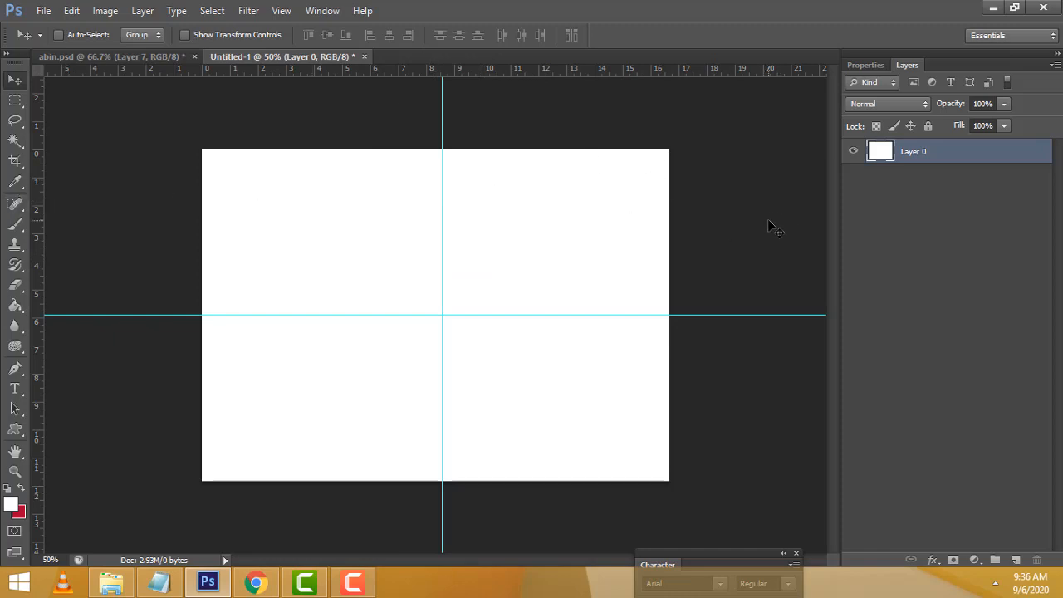
Check the finished abin.psd flyer, switch to Chrome and search Google for "blue color vector".
{"action": "left_click", "coordinate": [162, 55]}
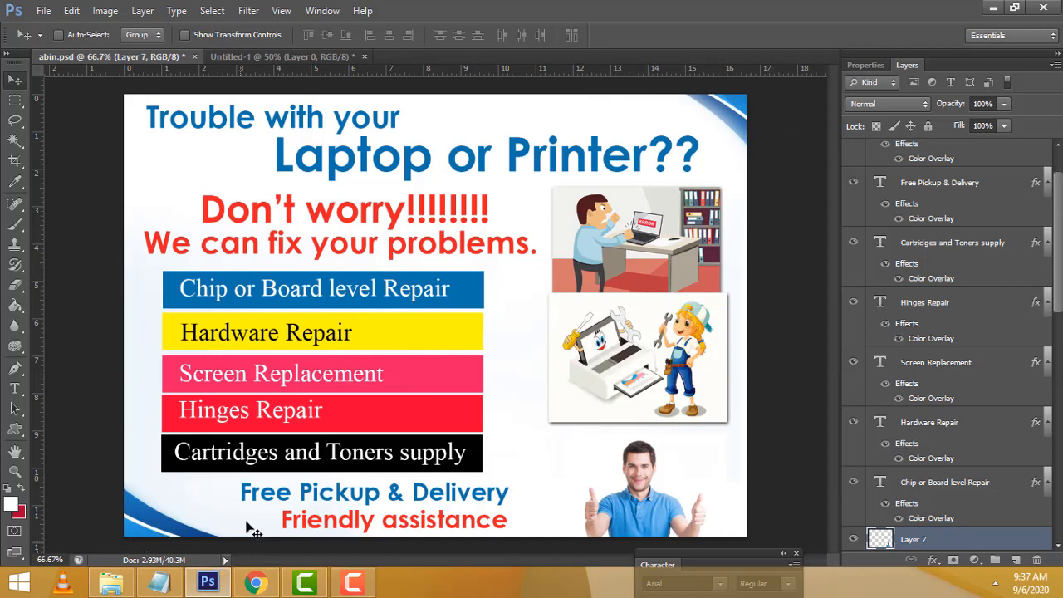
{"action": "left_click", "coordinate": [254, 586]}
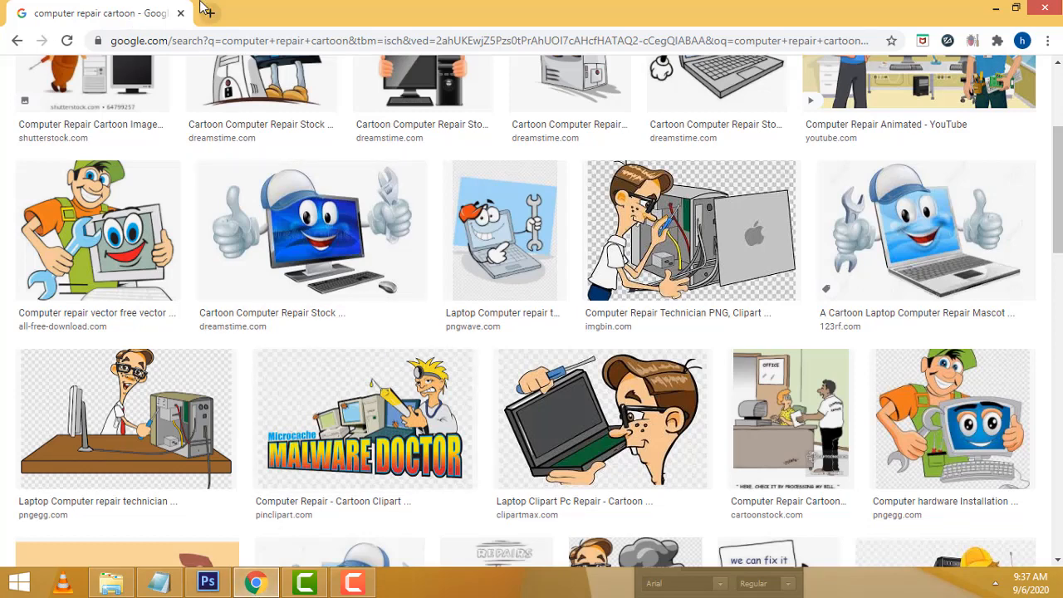
{"action": "left_click", "coordinate": [207, 12]}
{"action": "type", "text": "g"}
{"action": "key", "text": "Return"}
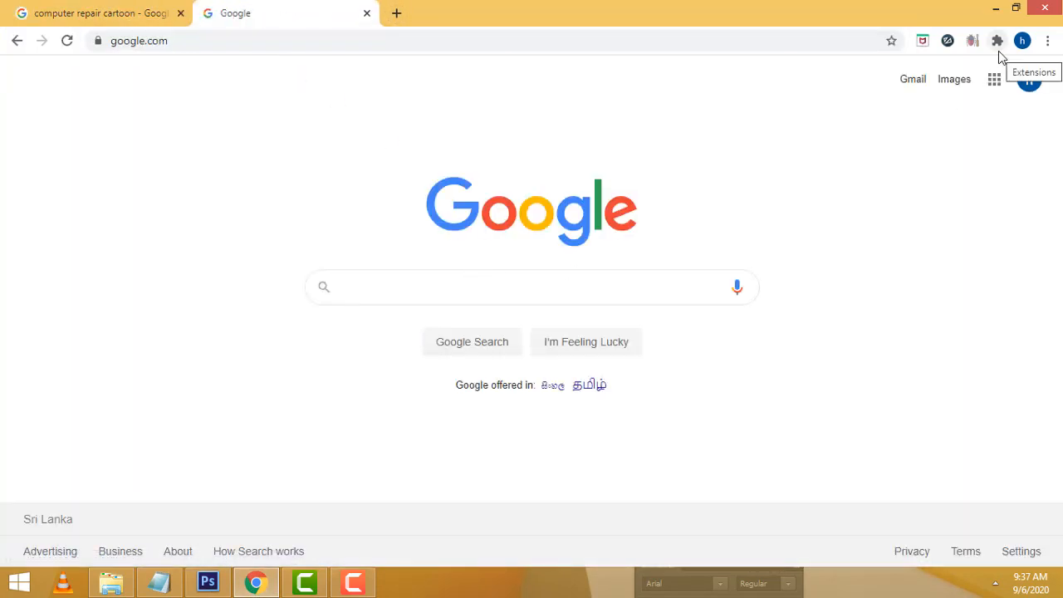
{"action": "type", "text": "blue"}
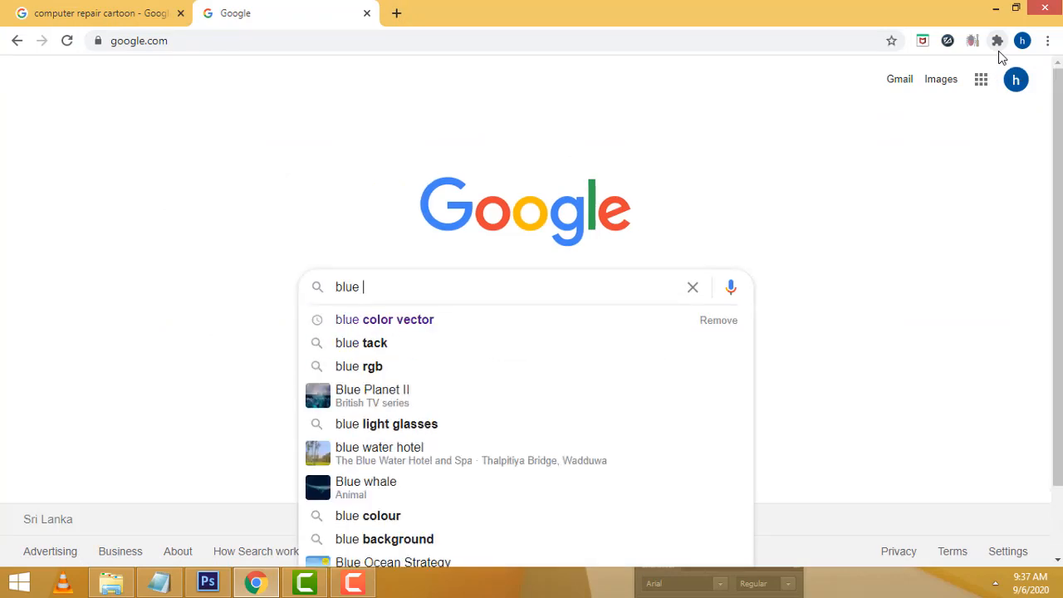
{"action": "key", "text": "Down"}
{"action": "key", "text": "Return"}
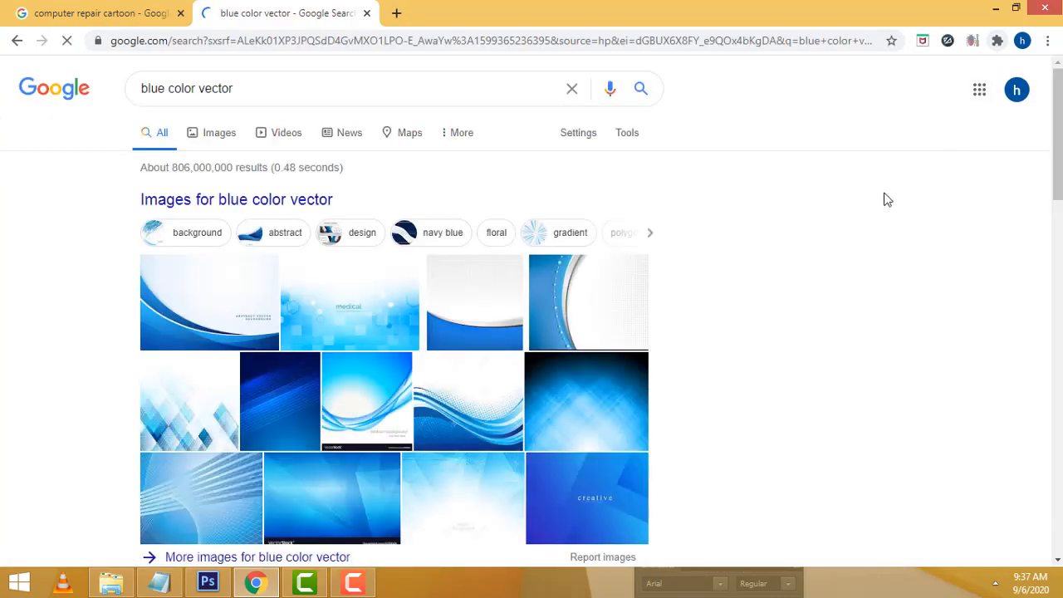
Show the image results and copy the first one, the blue-wave "Abstract Vector Background" picture.
{"action": "left_click", "coordinate": [218, 137]}
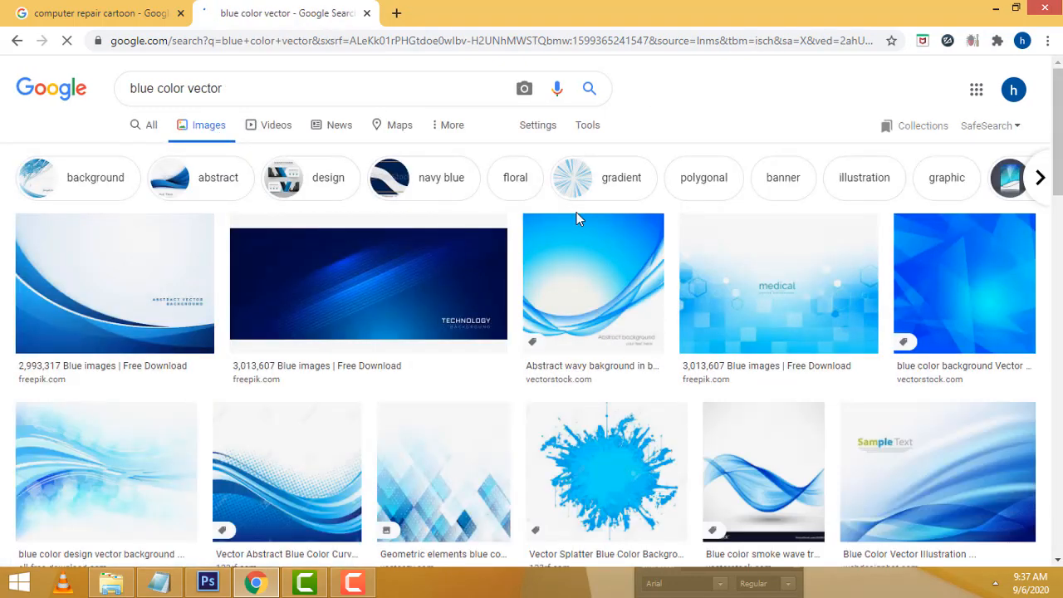
{"action": "left_click", "coordinate": [54, 323]}
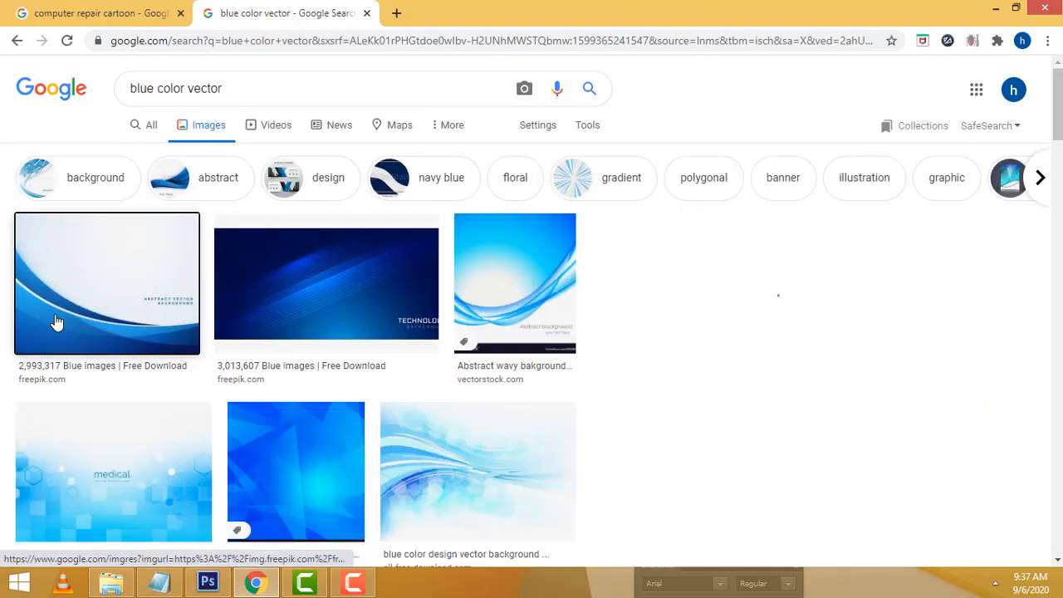
{"action": "right_click", "coordinate": [799, 182]}
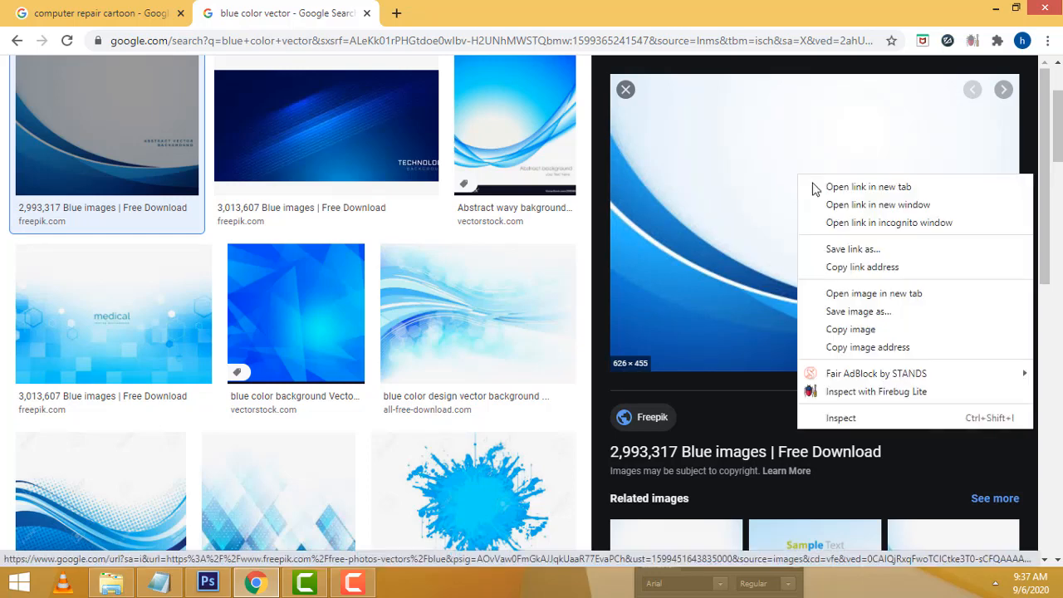
{"action": "left_click", "coordinate": [861, 333]}
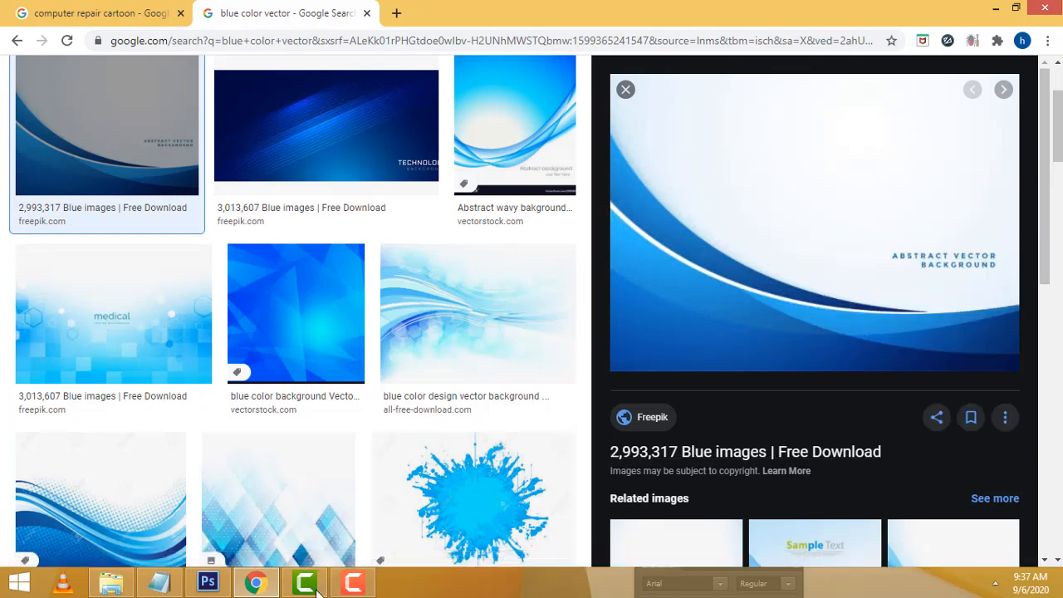
Switch to Photoshop, paste the copied image into Untitled-1 and move it so its blue curve sits in the canvas's lower-left corner.
{"action": "left_click", "coordinate": [208, 583]}
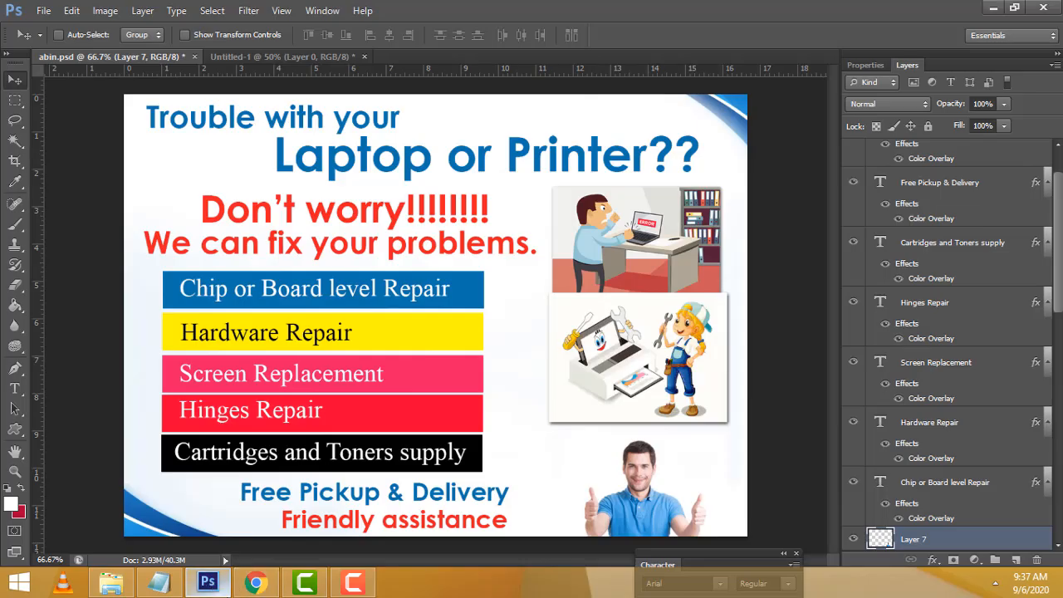
{"action": "left_click", "coordinate": [238, 58]}
{"action": "left_click", "coordinate": [72, 11]}
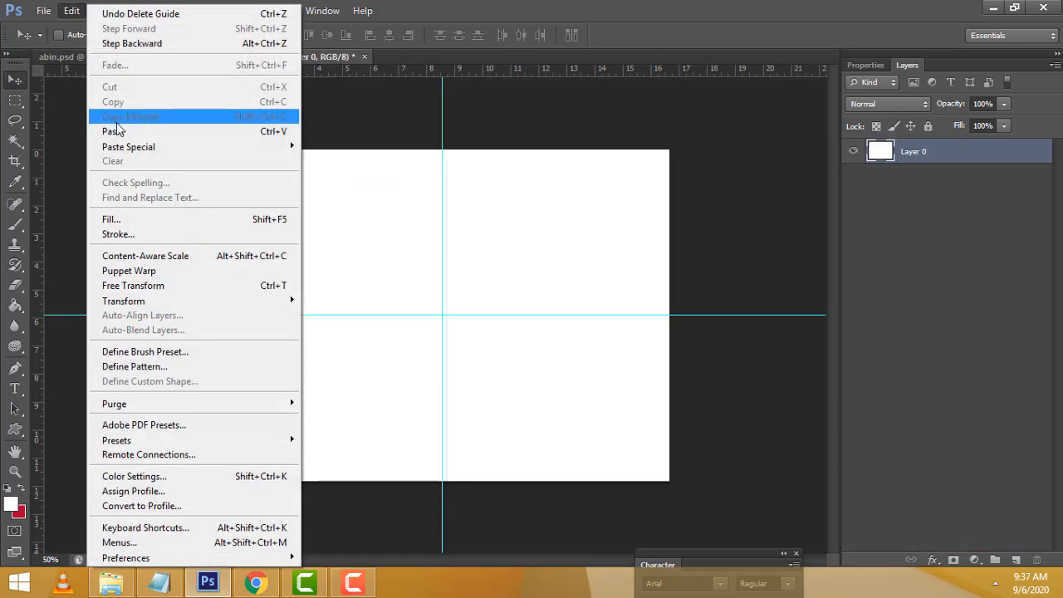
{"action": "left_click", "coordinate": [113, 131]}
{"action": "left_click_drag", "start_coordinate": [543, 346], "coordinate": [394, 546]}
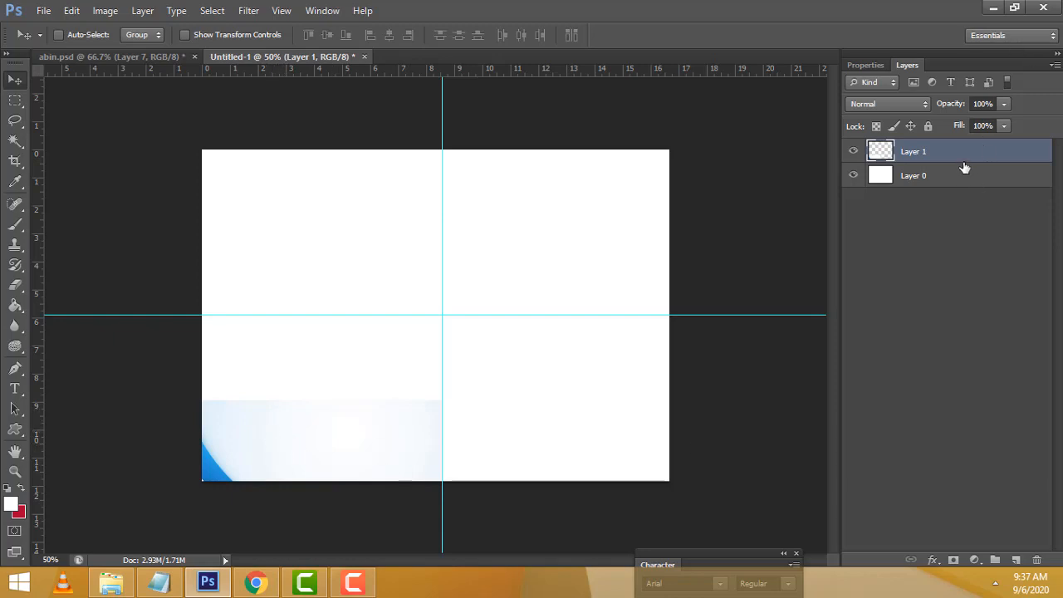
Duplicate the blue-wave layer and rotate the copy about -157° so its curve fills the canvas's upper-right corner.
{"action": "left_click_drag", "start_coordinate": [963, 158], "coordinate": [1019, 558]}
{"action": "left_click_drag", "start_coordinate": [213, 457], "coordinate": [400, 247]}
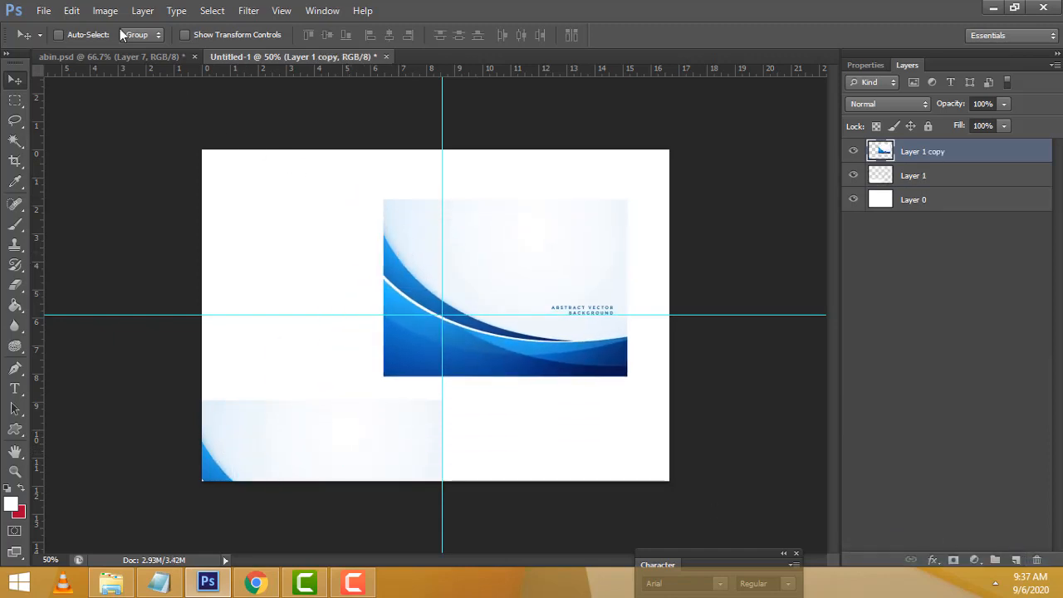
{"action": "left_click", "coordinate": [71, 10]}
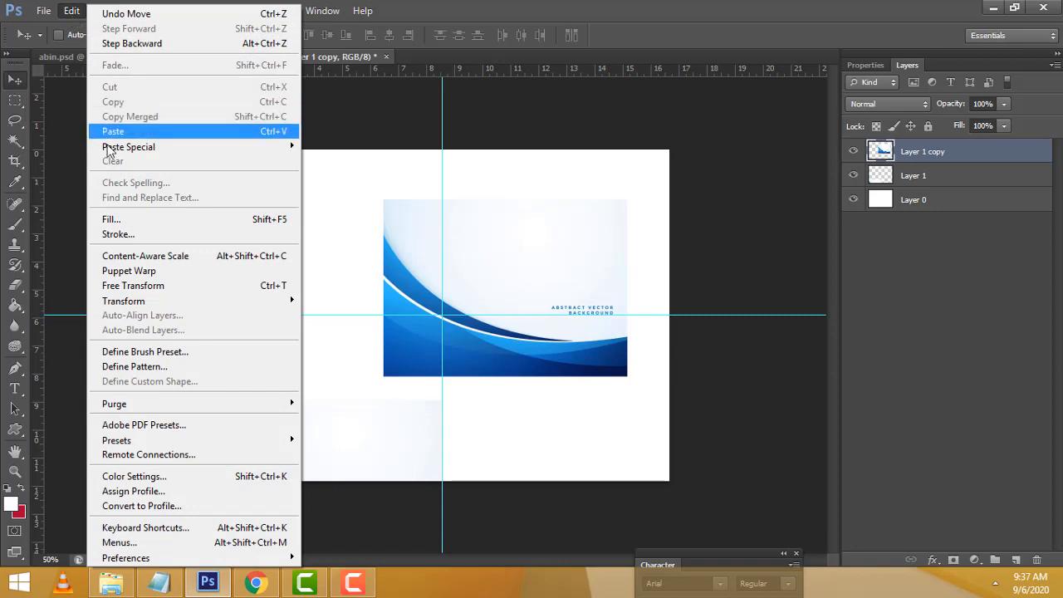
{"action": "left_click", "coordinate": [209, 287]}
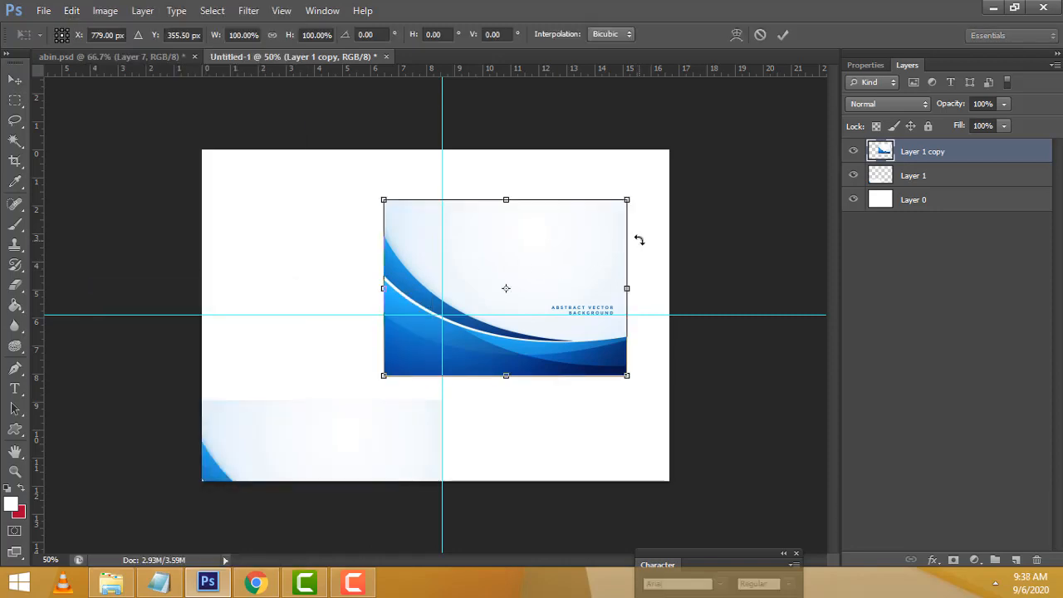
{"action": "left_click_drag", "start_coordinate": [639, 240], "coordinate": [432, 245]}
{"action": "left_click_drag", "start_coordinate": [607, 303], "coordinate": [773, 96]}
{"action": "left_click_drag", "start_coordinate": [657, 171], "coordinate": [648, 268]}
{"action": "key", "text": "Return"}
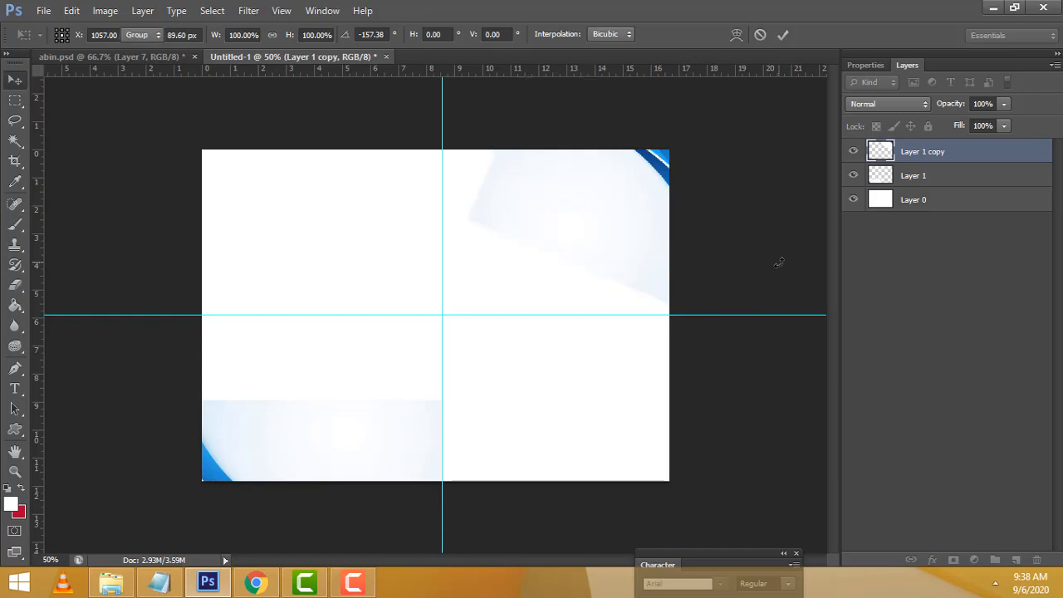
Select the original blue-wave layer and shift it slightly up and left in the canvas's lower-left corner.
{"action": "right_click", "coordinate": [221, 458]}
{"action": "left_click", "coordinate": [270, 465]}
{"action": "left_click_drag", "start_coordinate": [261, 465], "coordinate": [303, 451]}
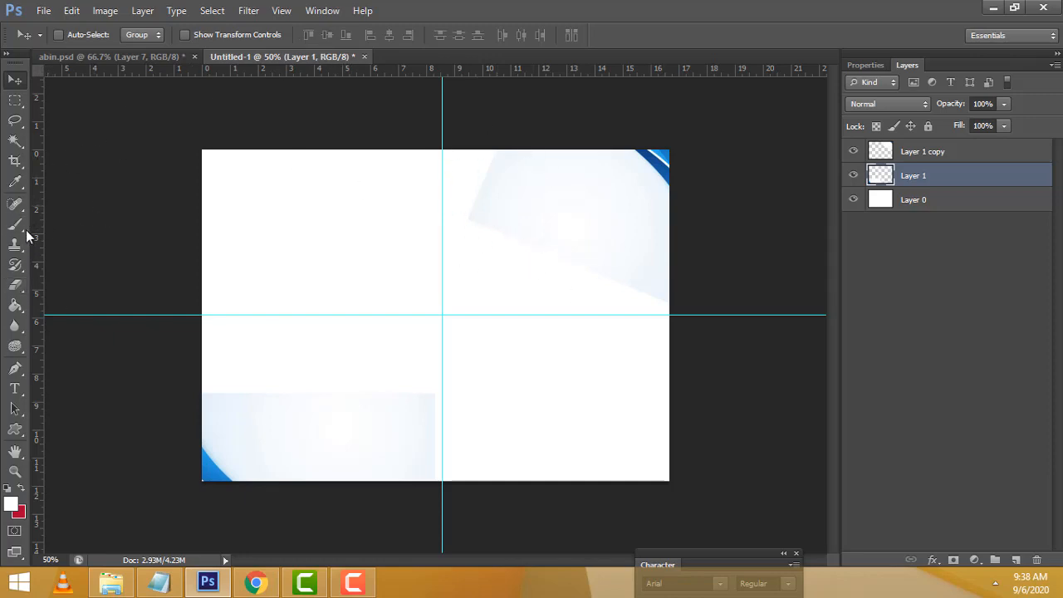
Fade out the pale area beside the lower-left blue curve with the Eraser at 40% opacity and brush size 300.
{"action": "left_click_drag", "start_coordinate": [15, 285], "coordinate": [97, 281]}
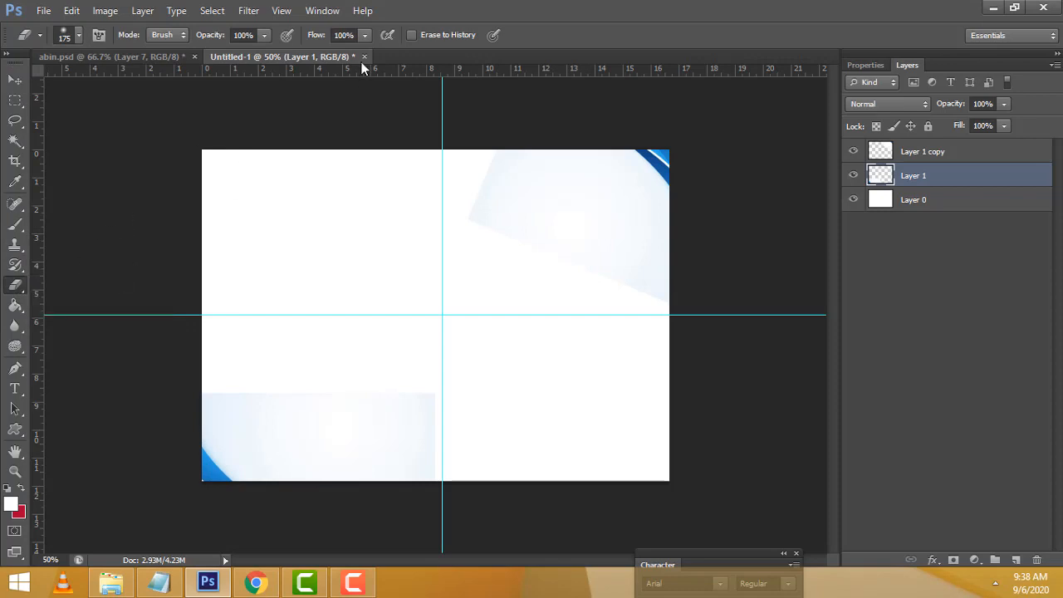
{"action": "left_click", "coordinate": [264, 36]}
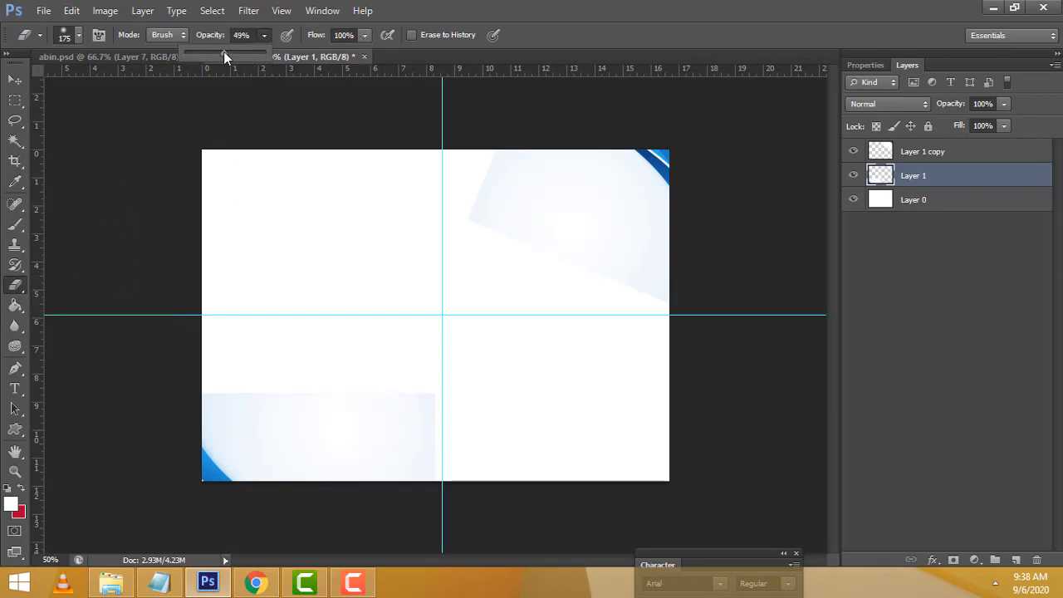
{"action": "left_click_drag", "start_coordinate": [220, 52], "coordinate": [217, 52]}
{"action": "key", "text": "bracketright"}
{"action": "key", "text": "bracketright"}
{"action": "key", "text": "bracketright"}
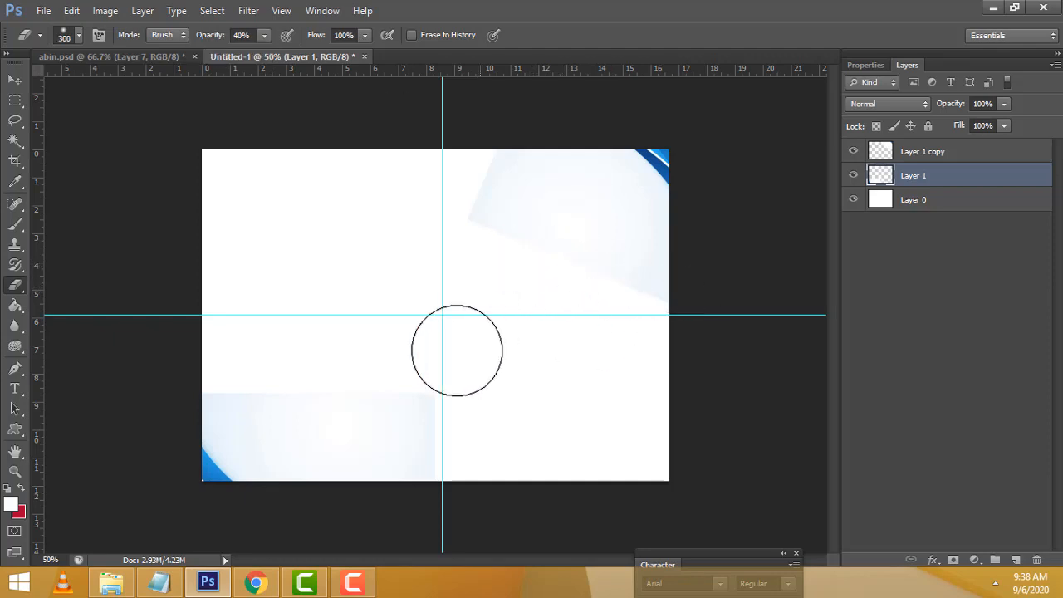
{"action": "key", "text": "bracketright"}
{"action": "key", "text": "bracketright"}
{"action": "key", "text": "bracketleft"}
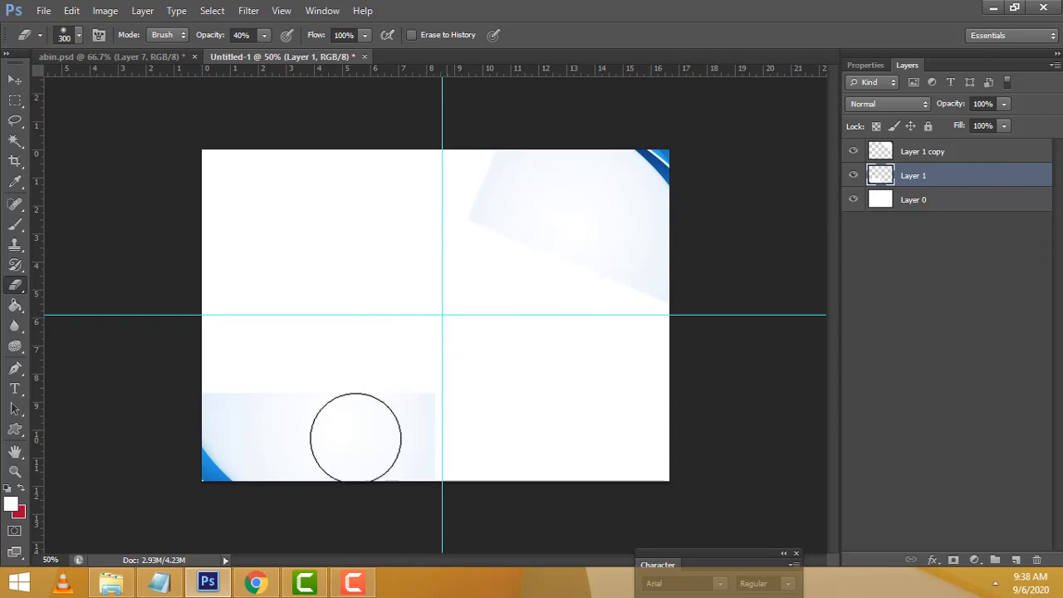
{"action": "mouse_move", "coordinate": [356, 439]}
{"action": "left_mouse_down"}
{"action": "mouse_move", "coordinate": [288, 404]}
{"action": "mouse_move", "coordinate": [426, 469]}
{"action": "mouse_move", "coordinate": [390, 398]}
{"action": "mouse_move", "coordinate": [471, 463]}
{"action": "mouse_move", "coordinate": [356, 340]}
{"action": "mouse_move", "coordinate": [419, 439]}
{"action": "mouse_move", "coordinate": [483, 475]}
{"action": "mouse_move", "coordinate": [328, 351]}
{"action": "mouse_move", "coordinate": [290, 364]}
{"action": "mouse_move", "coordinate": [185, 344]}
{"action": "mouse_move", "coordinate": [312, 405]}
{"action": "mouse_move", "coordinate": [139, 327]}
{"action": "mouse_move", "coordinate": [258, 385]}
{"action": "mouse_move", "coordinate": [171, 348]}
{"action": "mouse_move", "coordinate": [238, 381]}
{"action": "mouse_move", "coordinate": [170, 341]}
{"action": "mouse_move", "coordinate": [137, 295]}
{"action": "mouse_move", "coordinate": [311, 413]}
{"action": "mouse_move", "coordinate": [204, 311]}
{"action": "left_mouse_up"}
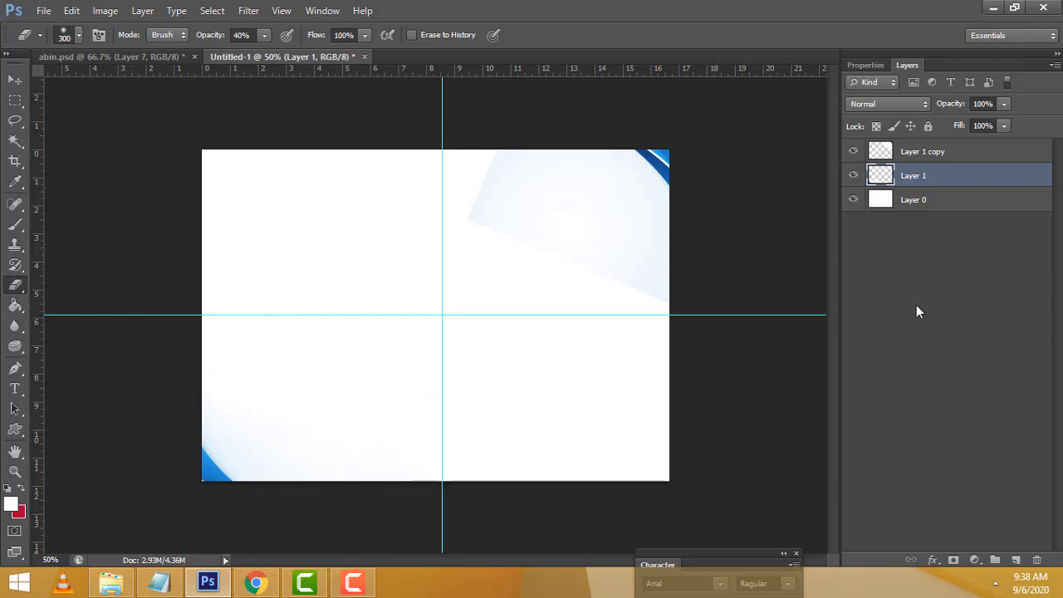
Fade out the pale area beside the upper-right blue curve on Layer 1 copy with the Eraser at 40% opacity.
{"action": "left_click", "coordinate": [901, 155]}
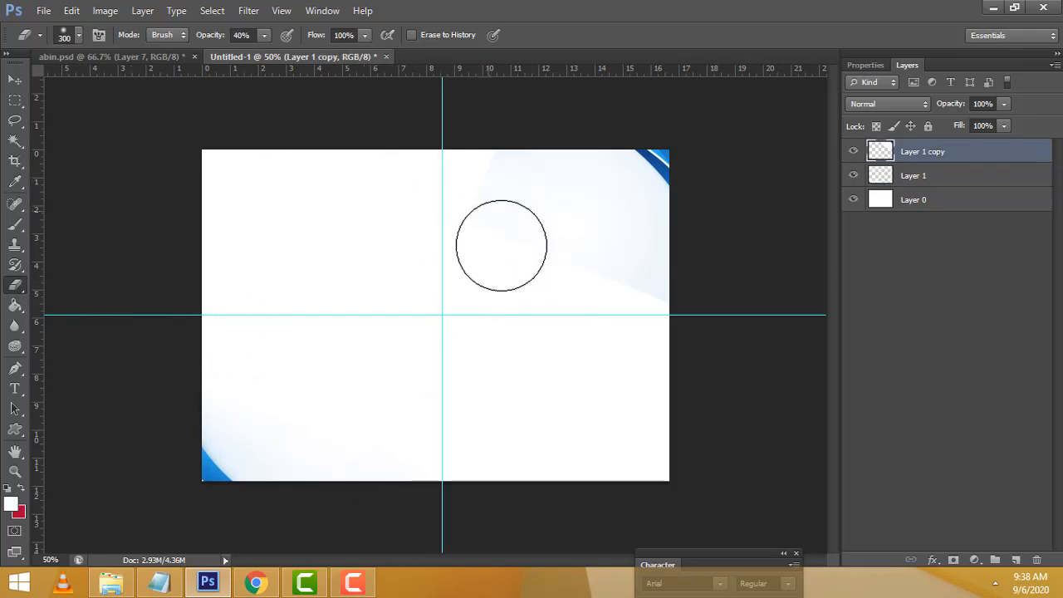
{"action": "mouse_move", "coordinate": [516, 271]}
{"action": "left_mouse_down"}
{"action": "mouse_move", "coordinate": [475, 178]}
{"action": "mouse_move", "coordinate": [539, 268]}
{"action": "mouse_move", "coordinate": [701, 368]}
{"action": "mouse_move", "coordinate": [602, 319]}
{"action": "mouse_move", "coordinate": [508, 193]}
{"action": "mouse_move", "coordinate": [594, 289]}
{"action": "mouse_move", "coordinate": [655, 295]}
{"action": "mouse_move", "coordinate": [553, 201]}
{"action": "left_mouse_up"}
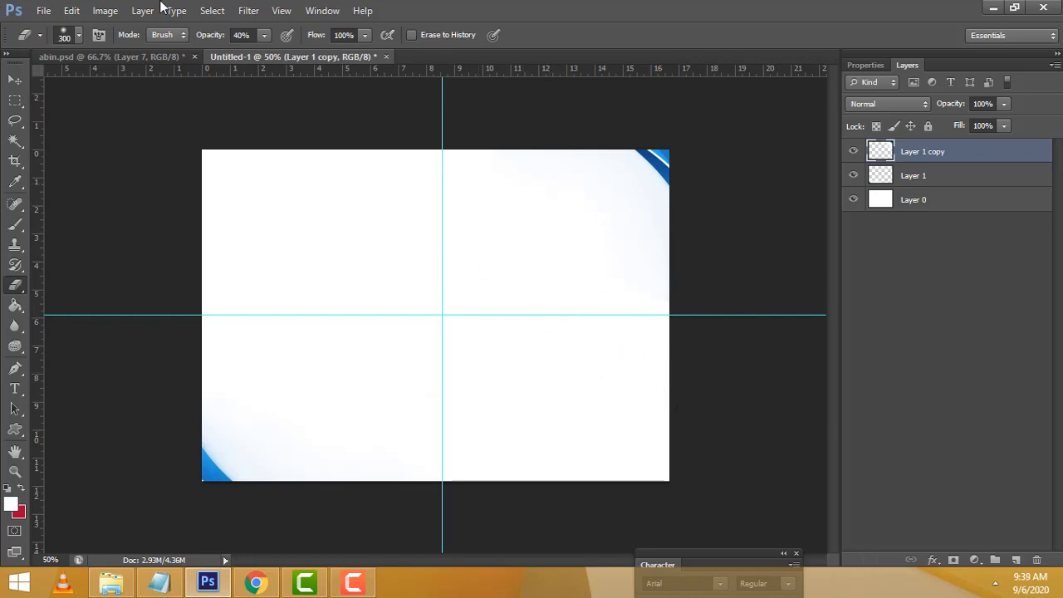
{"action": "left_click", "coordinate": [14, 81]}
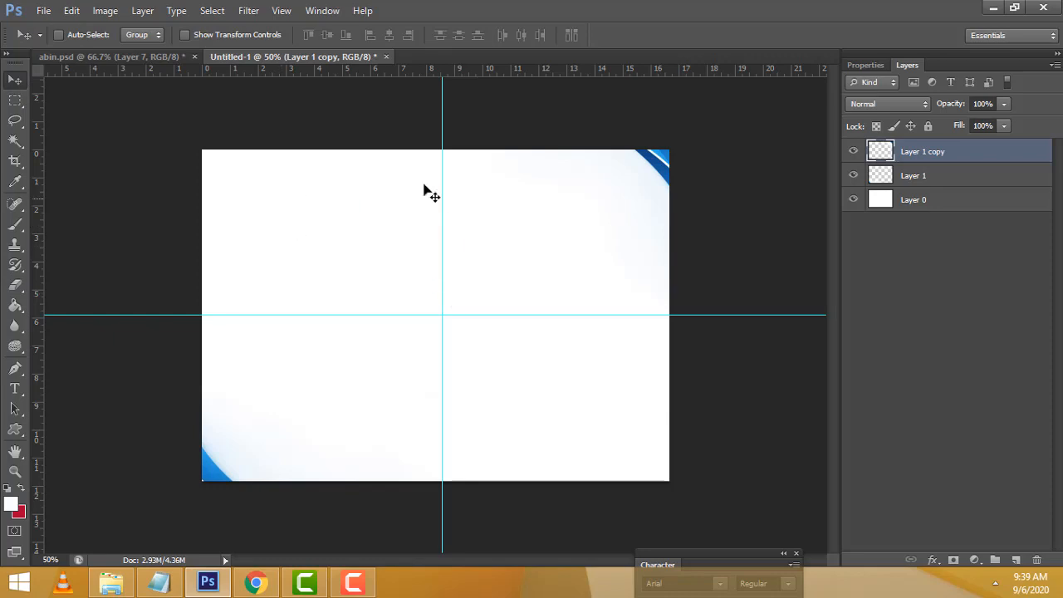
{"action": "left_click", "coordinate": [126, 58]}
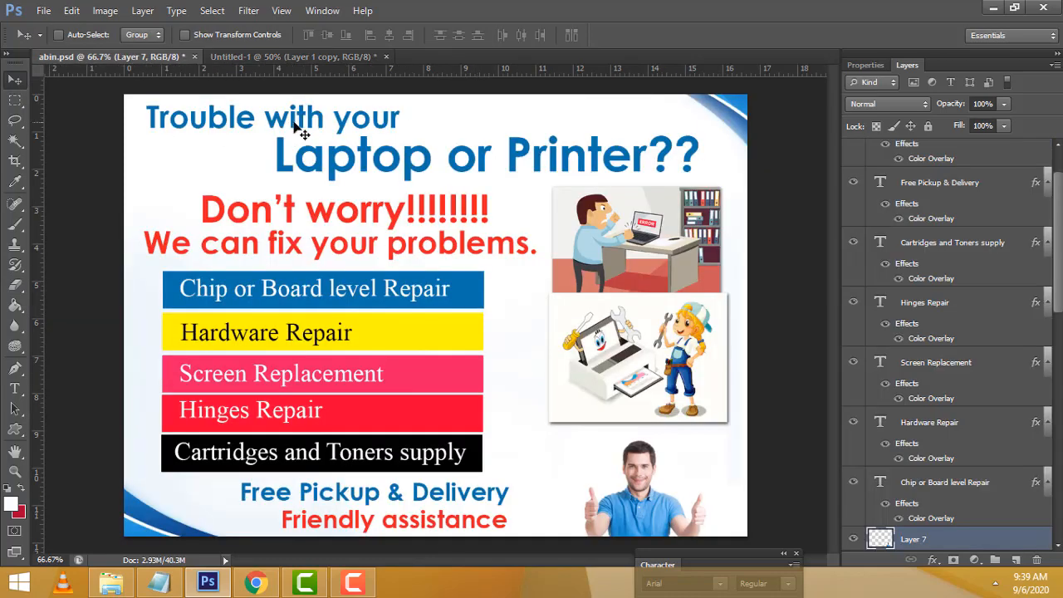
{"action": "left_click", "coordinate": [296, 56]}
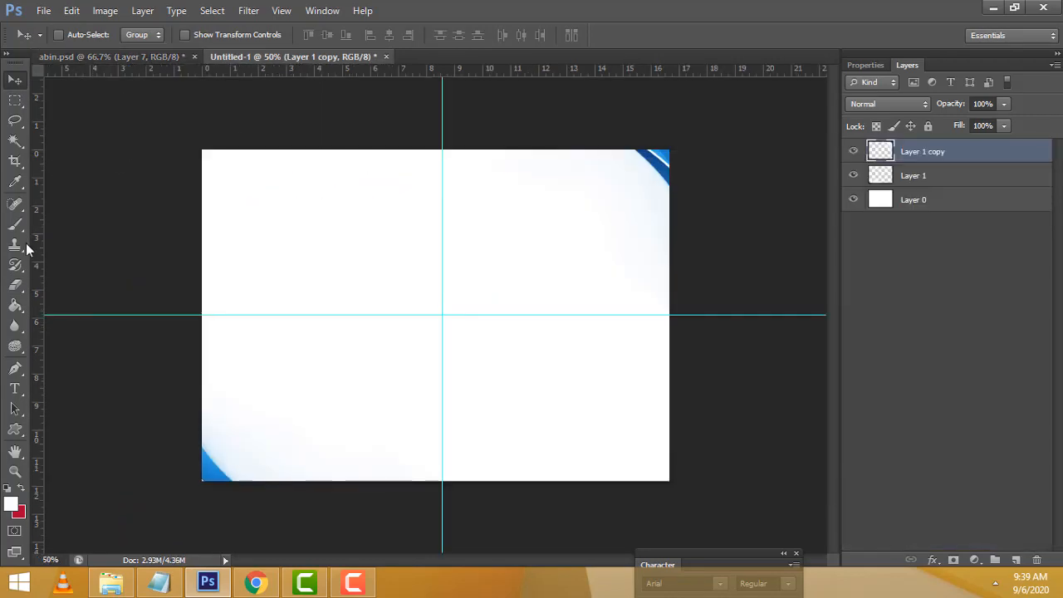
{"action": "left_click", "coordinate": [15, 389]}
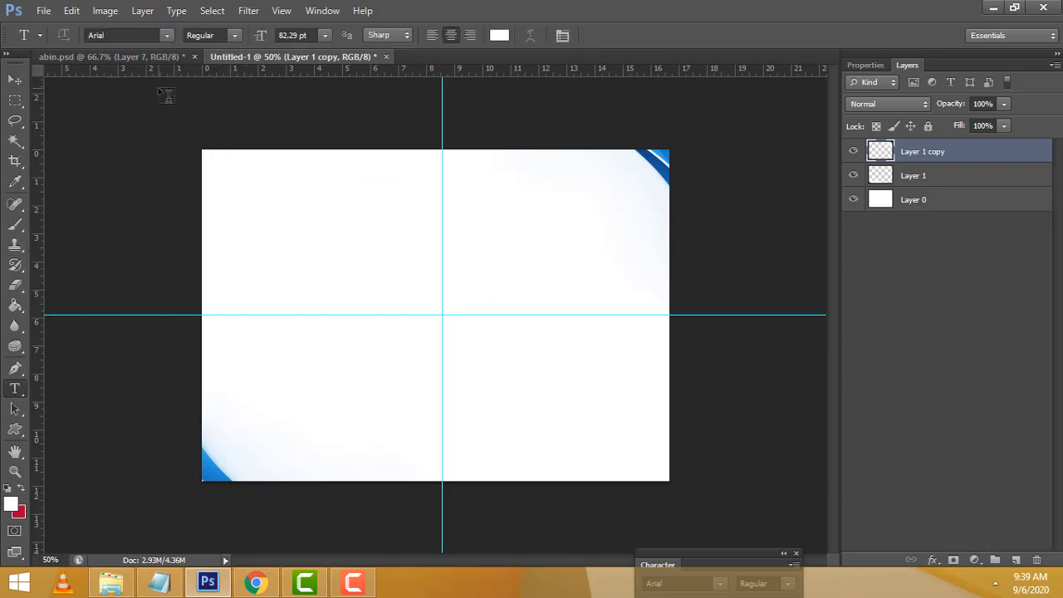
Switch to abin.psd and copy the text "Trouble with your Laptop or Printer??" from its heading layer.
{"action": "left_click", "coordinate": [120, 56]}
{"action": "left_click", "coordinate": [16, 79]}
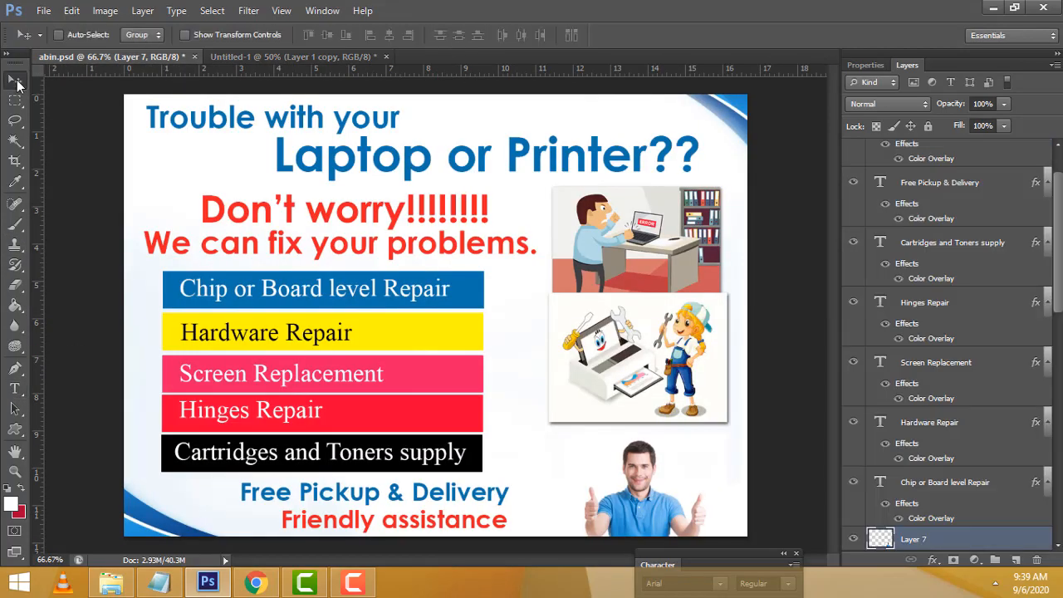
{"action": "right_click", "coordinate": [192, 123]}
{"action": "left_click", "coordinate": [218, 131]}
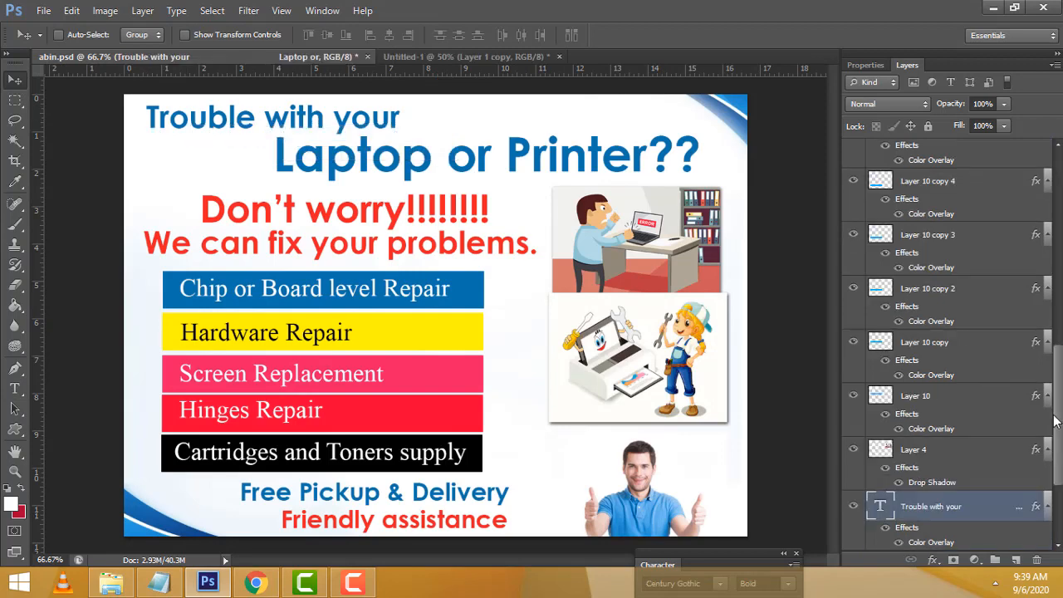
{"action": "double_click", "coordinate": [878, 510]}
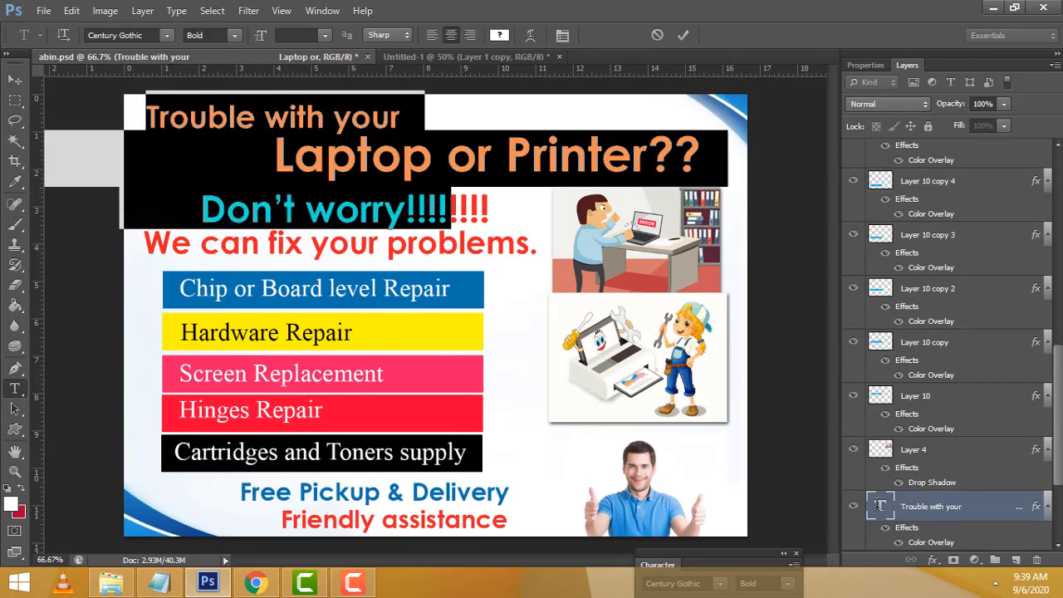
{"action": "left_click", "coordinate": [221, 104]}
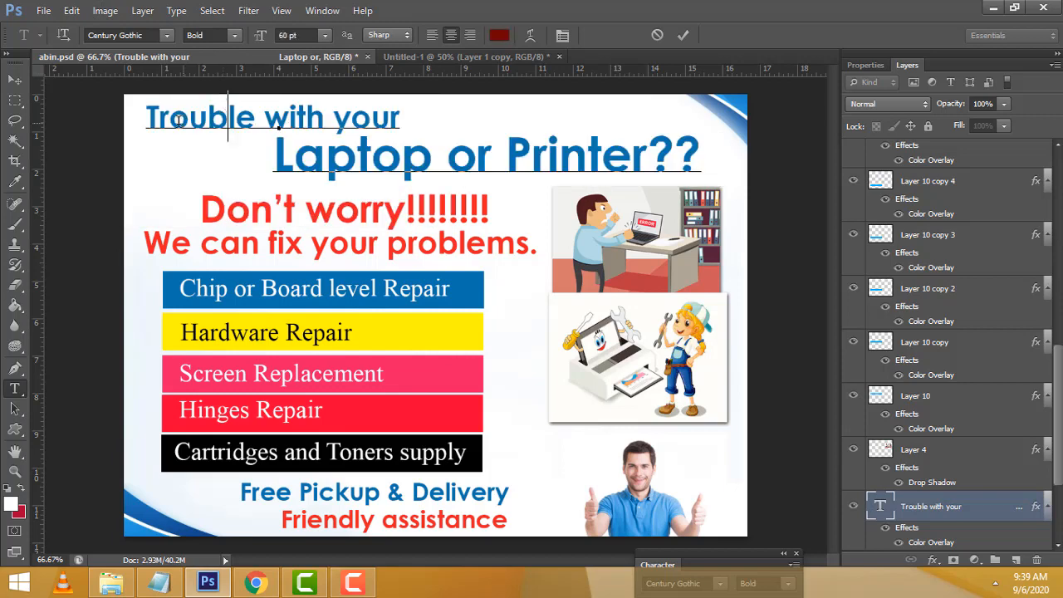
{"action": "left_click", "coordinate": [135, 111]}
{"action": "left_click_drag", "start_coordinate": [135, 112], "coordinate": [839, 166]}
{"action": "key", "text": "ctrl+c"}
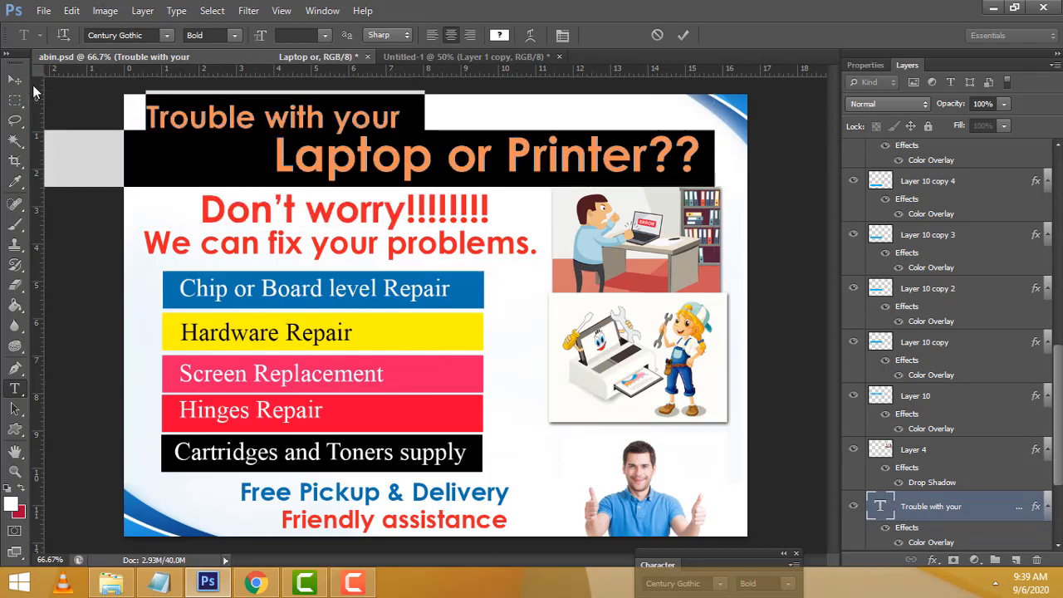
{"action": "left_click", "coordinate": [15, 80]}
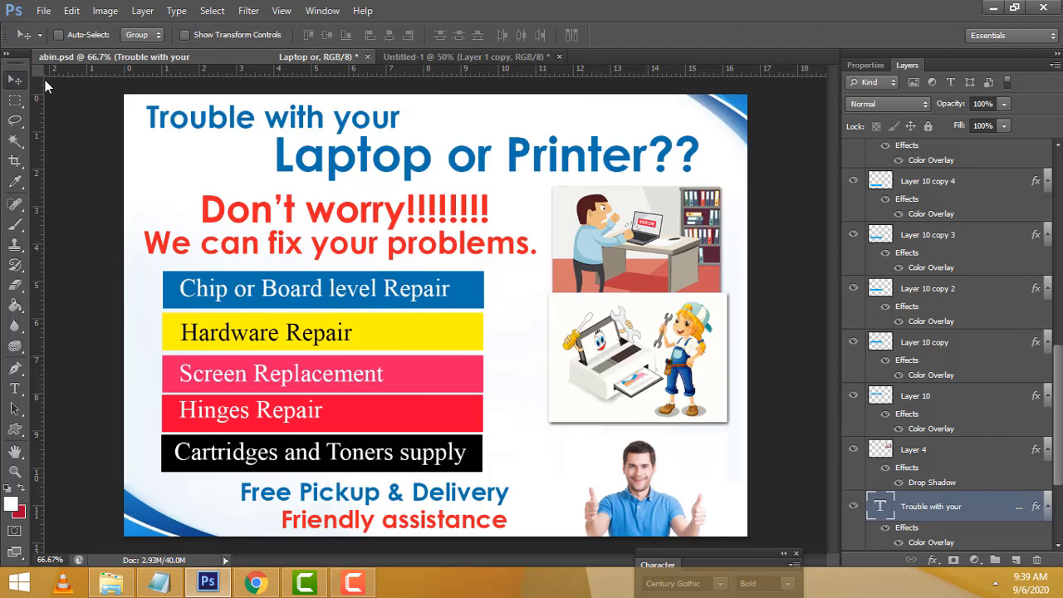
Paste the copied heading as a new text layer in Untitled-1 and move it right and slightly down near the canvas's upper edge.
{"action": "left_click", "coordinate": [452, 56]}
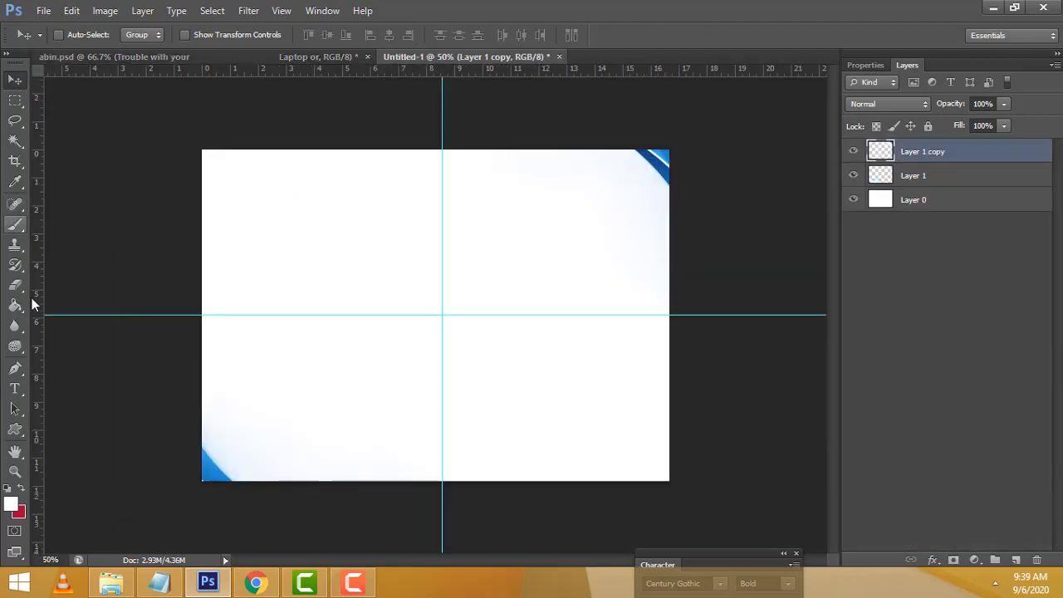
{"action": "left_click", "coordinate": [14, 388]}
{"action": "left_click", "coordinate": [257, 181]}
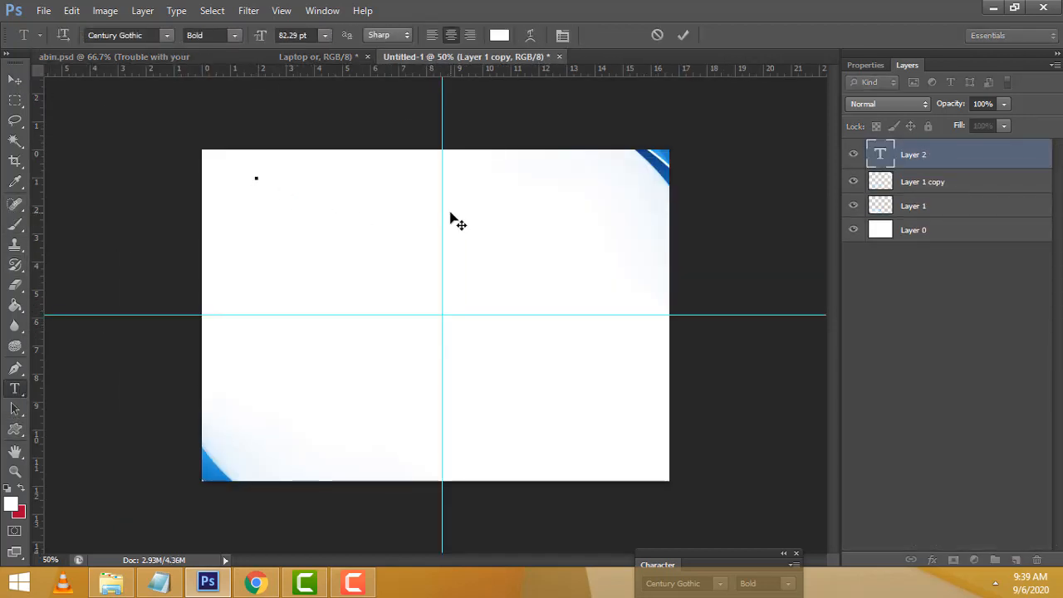
{"action": "key", "text": "ctrl+v"}
{"action": "left_click", "coordinate": [14, 79]}
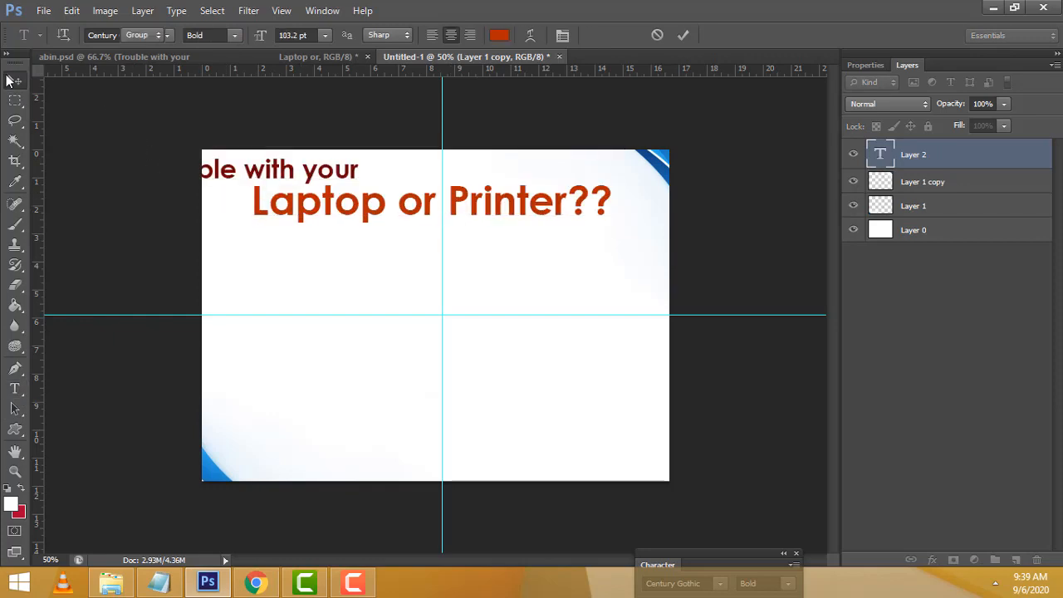
{"action": "left_click_drag", "start_coordinate": [349, 217], "coordinate": [411, 230]}
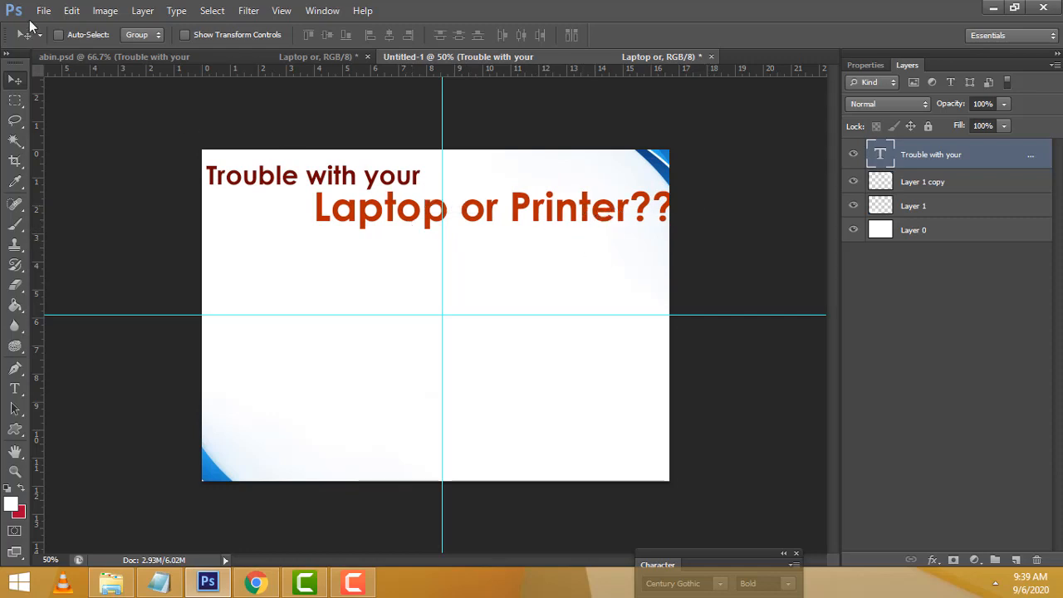
Scale down the "Trouble with your Laptop or Printer??" heading and reposition it so both lines fit inside the canvas's upper part.
{"action": "left_click", "coordinate": [71, 10]}
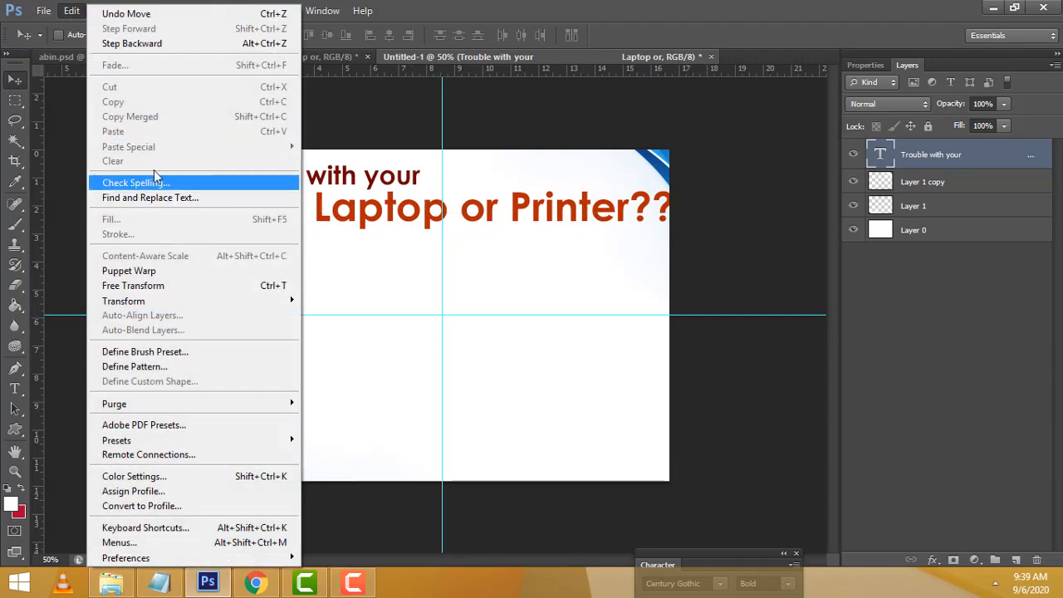
{"action": "left_click", "coordinate": [367, 153]}
{"action": "left_click_drag", "start_coordinate": [398, 210], "coordinate": [379, 210]}
{"action": "key", "text": "ctrl+t"}
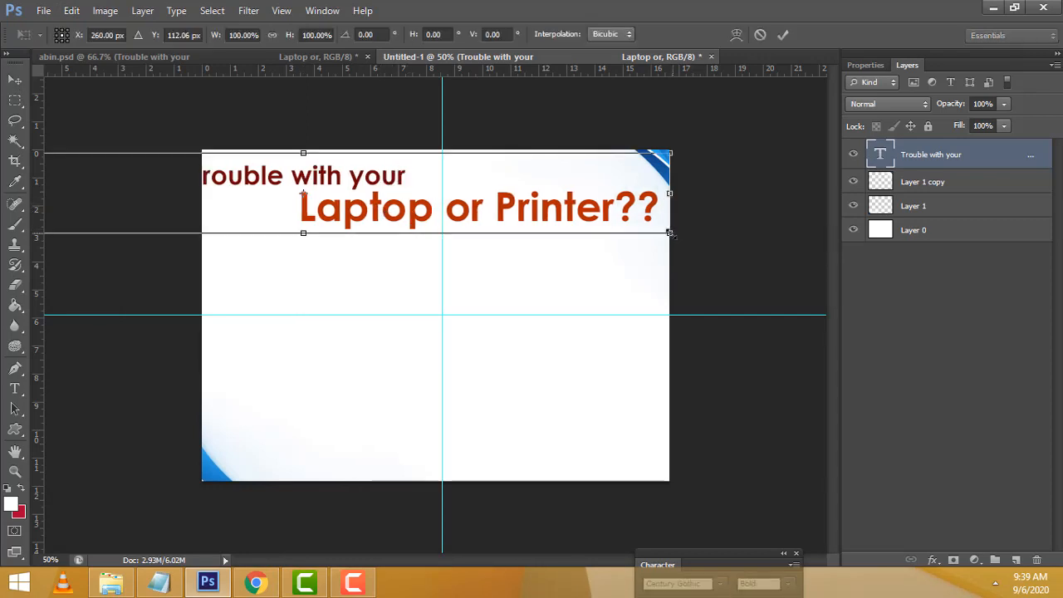
{"action": "left_click_drag", "start_coordinate": [670, 234], "coordinate": [576, 221]}
{"action": "left_click_drag", "start_coordinate": [468, 197], "coordinate": [572, 213]}
{"action": "key", "text": "Return"}
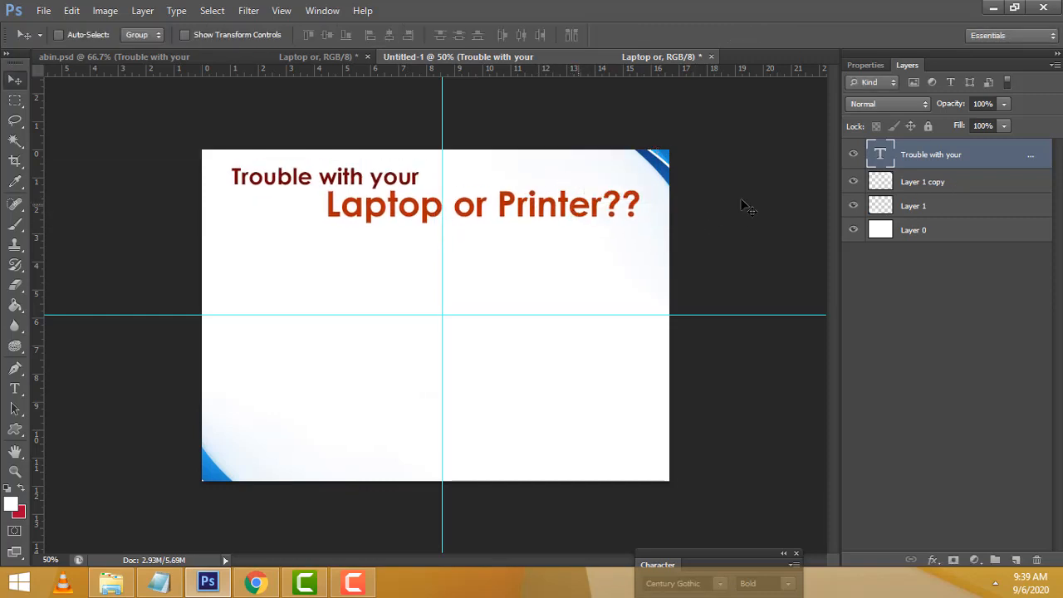
Start a new text layer near the canvas's left edge, just above the horizontal guide, and open its font name for editing.
{"action": "double_click", "coordinate": [880, 154]}
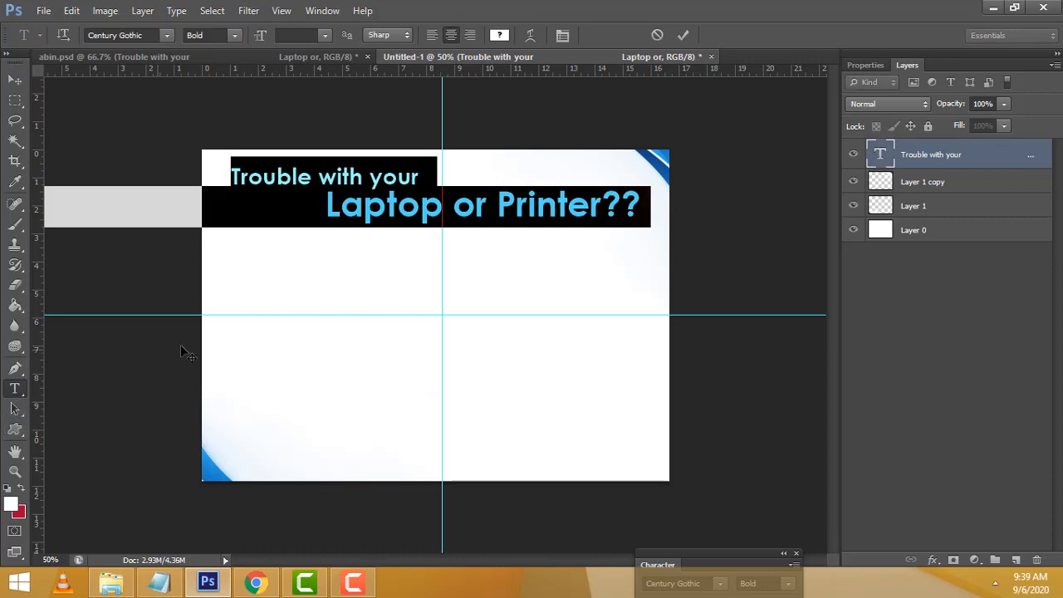
{"action": "left_click", "coordinate": [14, 80]}
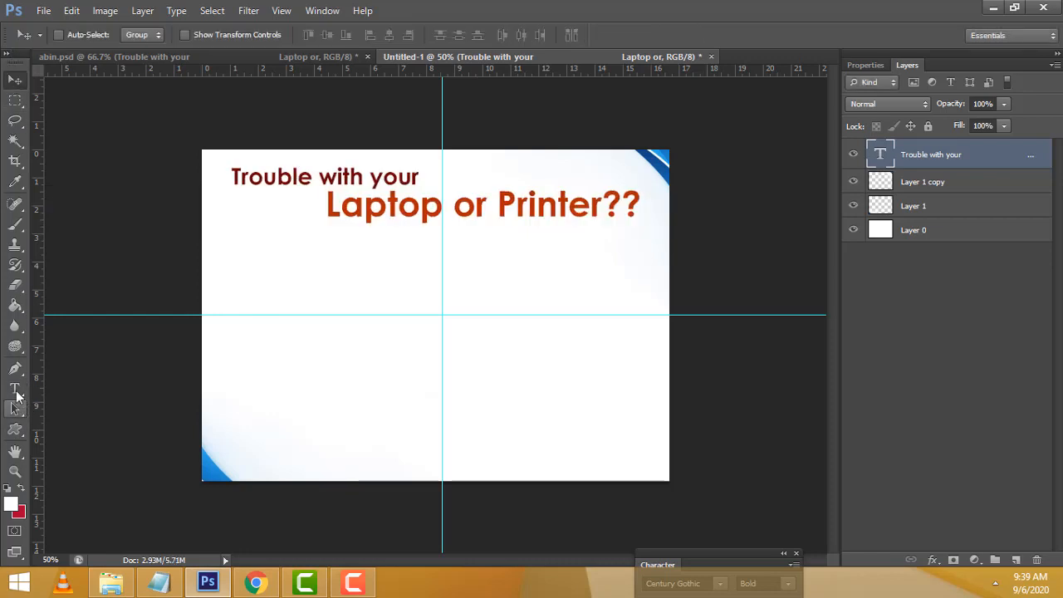
{"action": "left_click", "coordinate": [14, 388]}
{"action": "left_click", "coordinate": [240, 311]}
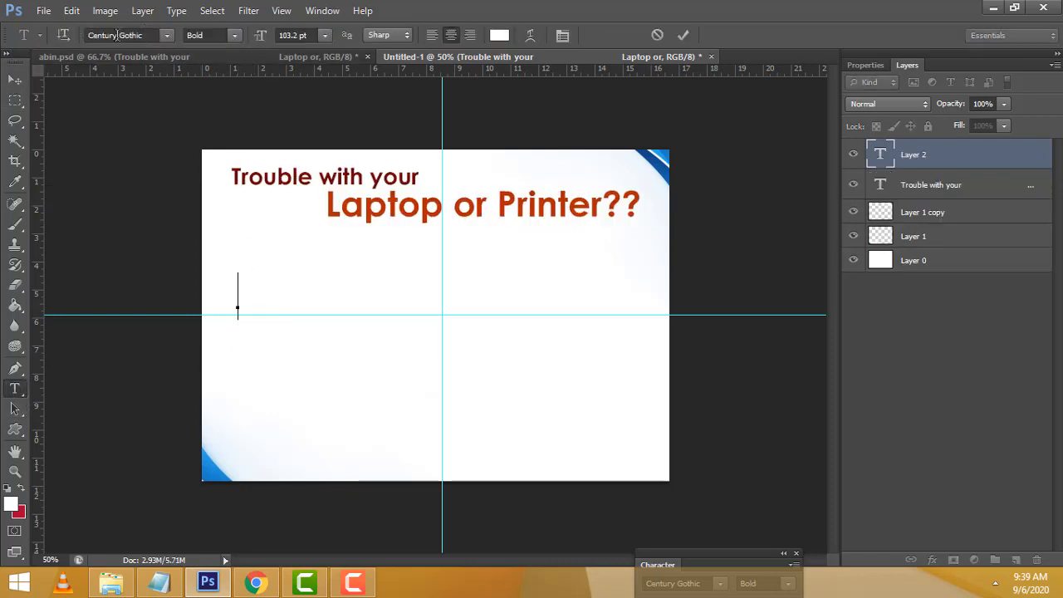
{"action": "left_click", "coordinate": [147, 36]}
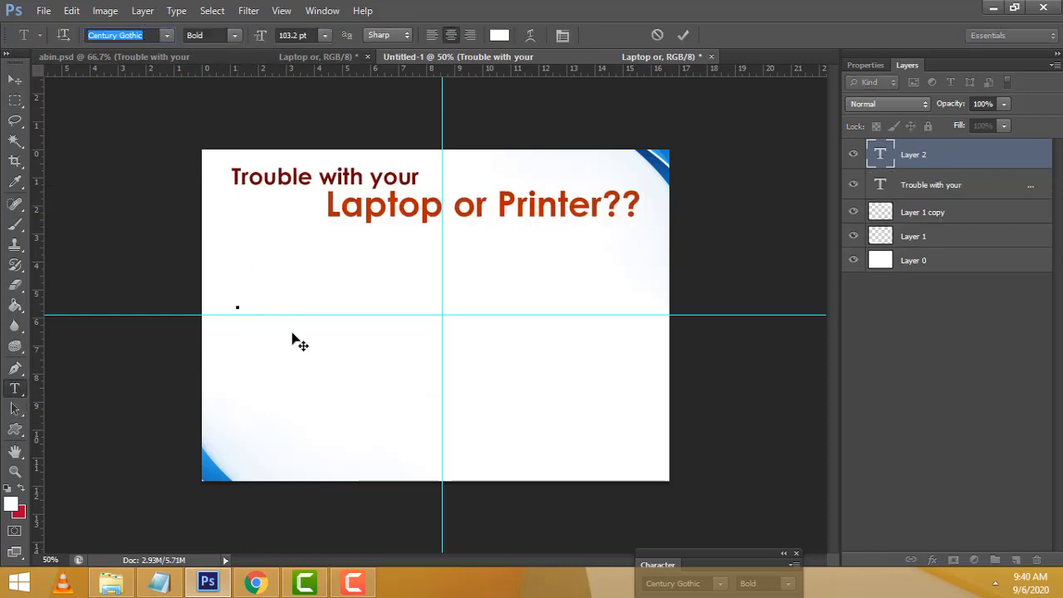